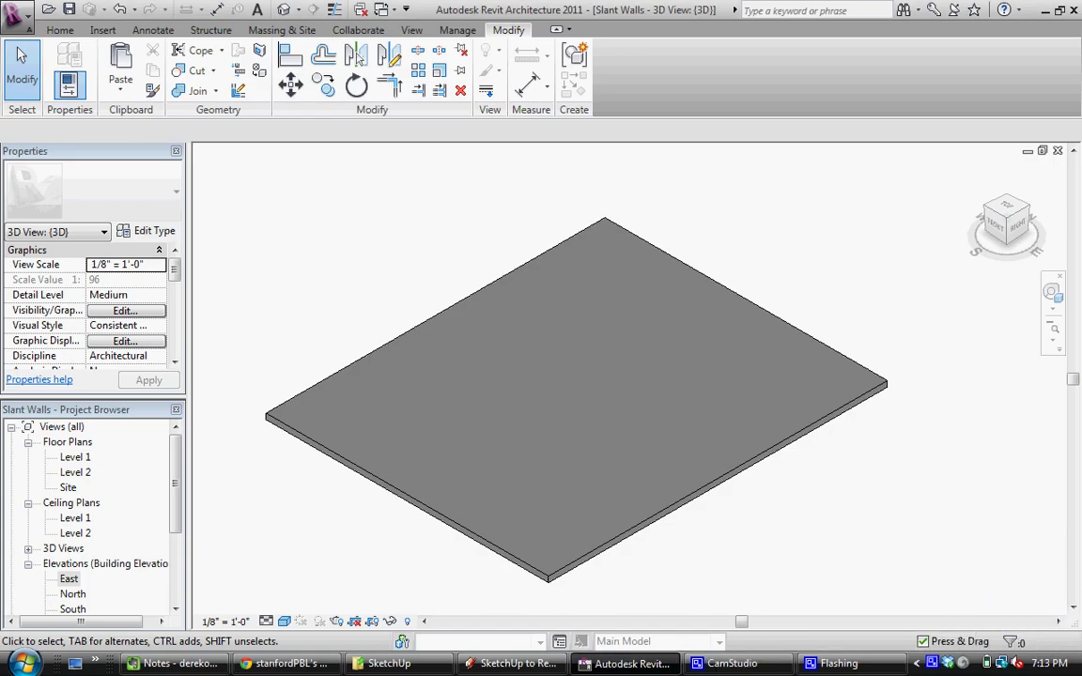
Examine the Level 1 and Level 2 heights against the slab in the East elevation, and return to the 3D view.
{"action": "double_click", "coordinate": [68, 579]}
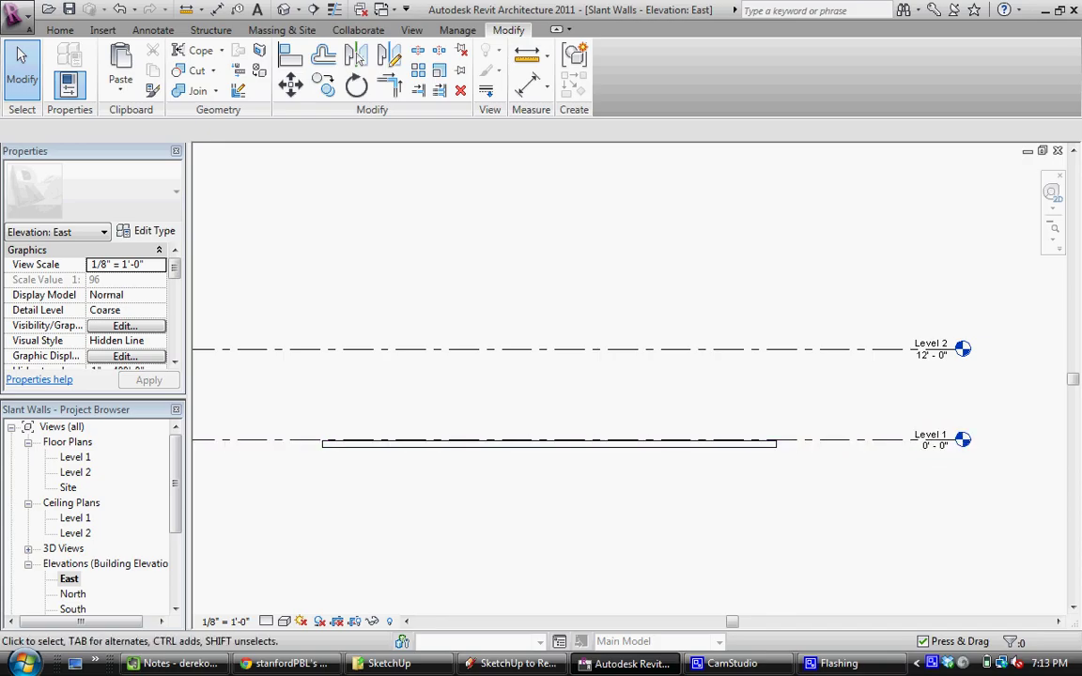
{"action": "scroll", "coordinate": [921, 347], "scroll_direction": "up", "scroll_amount": 1}
{"action": "middle_click_drag", "start_coordinate": [700, 375], "coordinate": [731, 357]}
{"action": "scroll", "coordinate": [748, 370], "scroll_direction": "down", "scroll_amount": 2}
{"action": "scroll", "coordinate": [623, 373], "scroll_direction": "up", "scroll_amount": 1}
{"action": "middle_click_drag", "start_coordinate": [978, 332], "coordinate": [908, 305]}
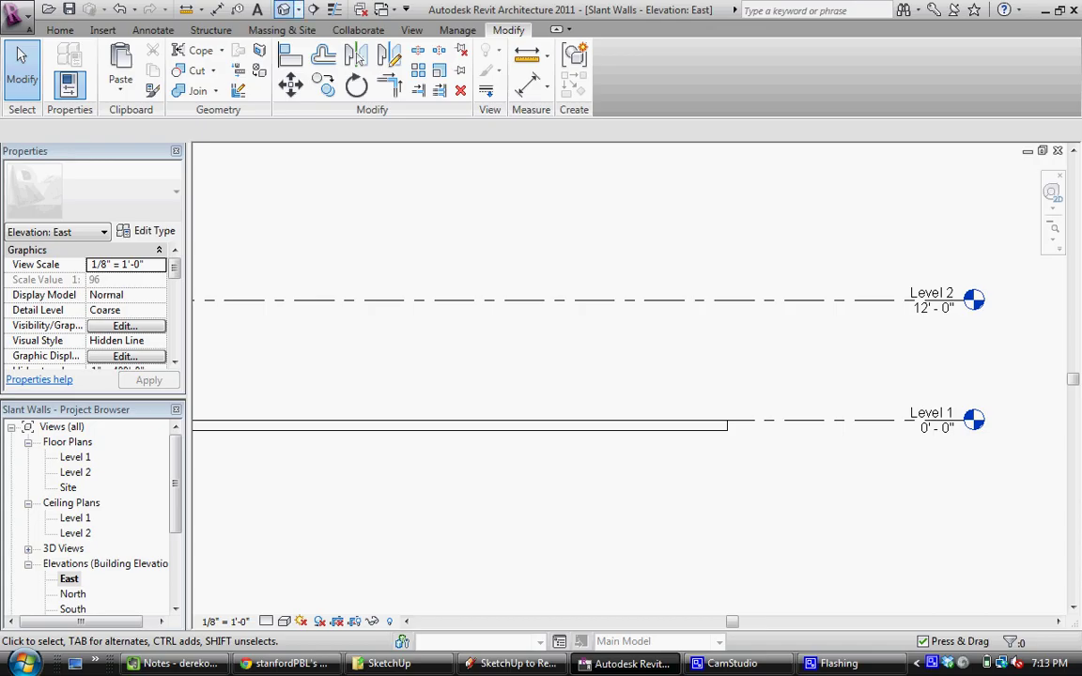
{"action": "left_click", "coordinate": [282, 9]}
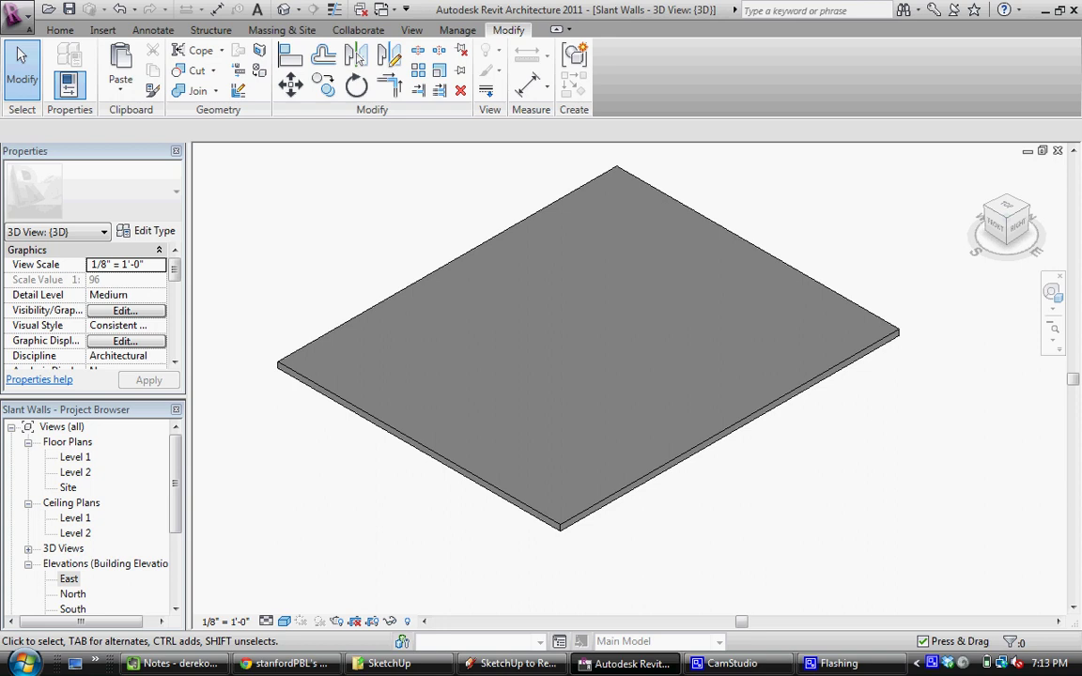
Start an in-place mass named Sloped Wall.
{"action": "left_click", "coordinate": [282, 29]}
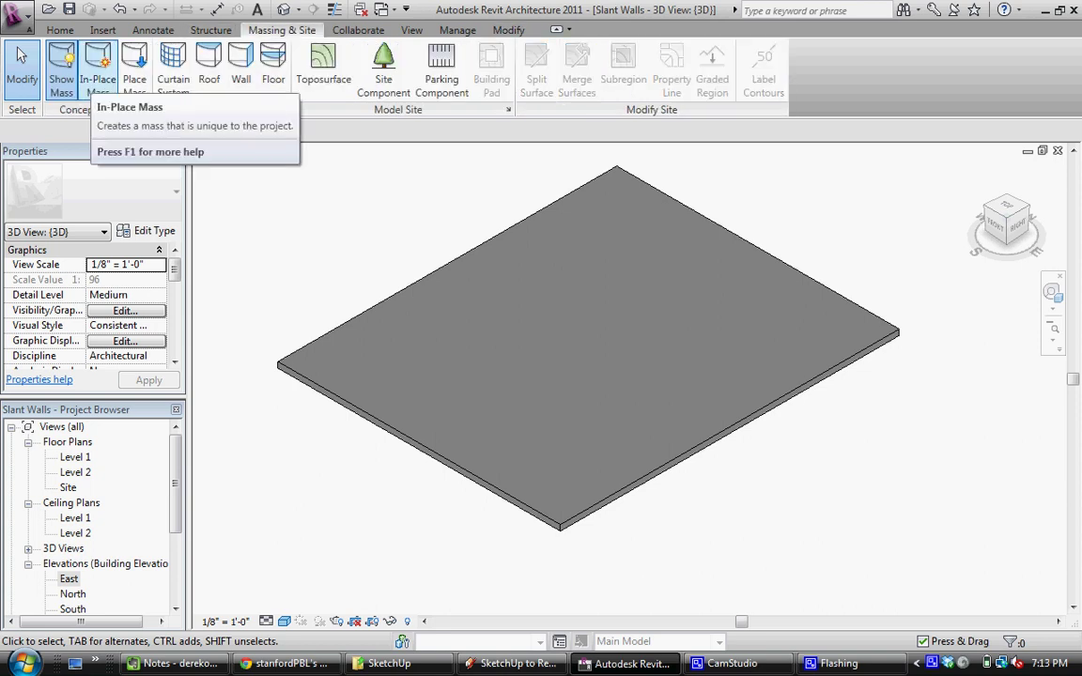
{"action": "left_click", "coordinate": [98, 67]}
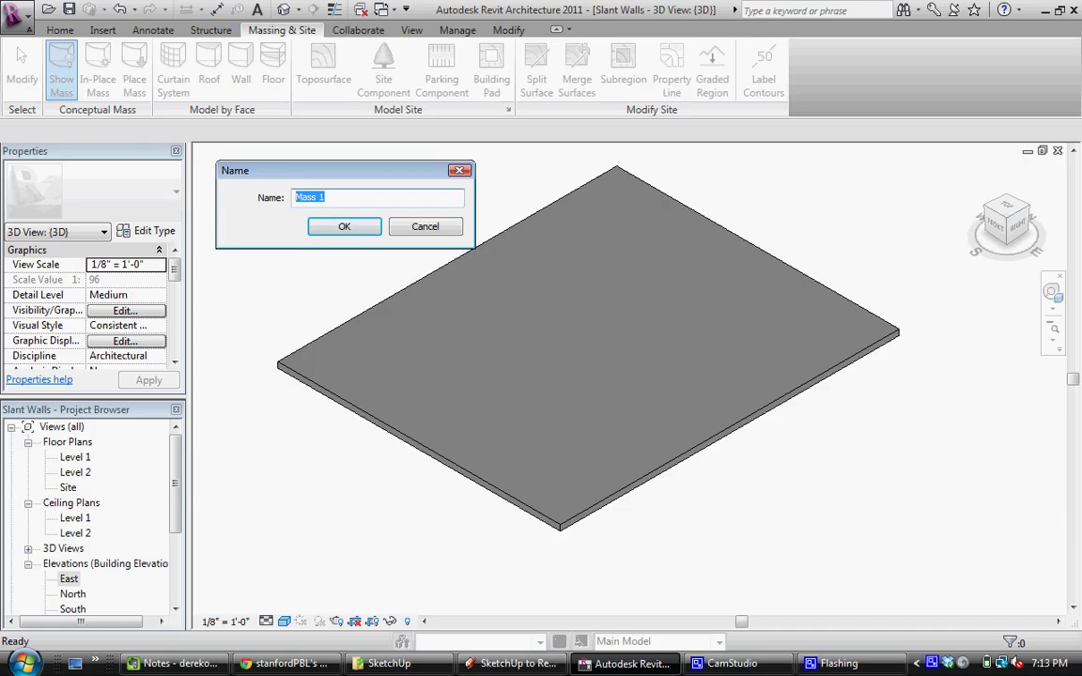
{"action": "left_click_drag", "start_coordinate": [320, 171], "coordinate": [301, 159]}
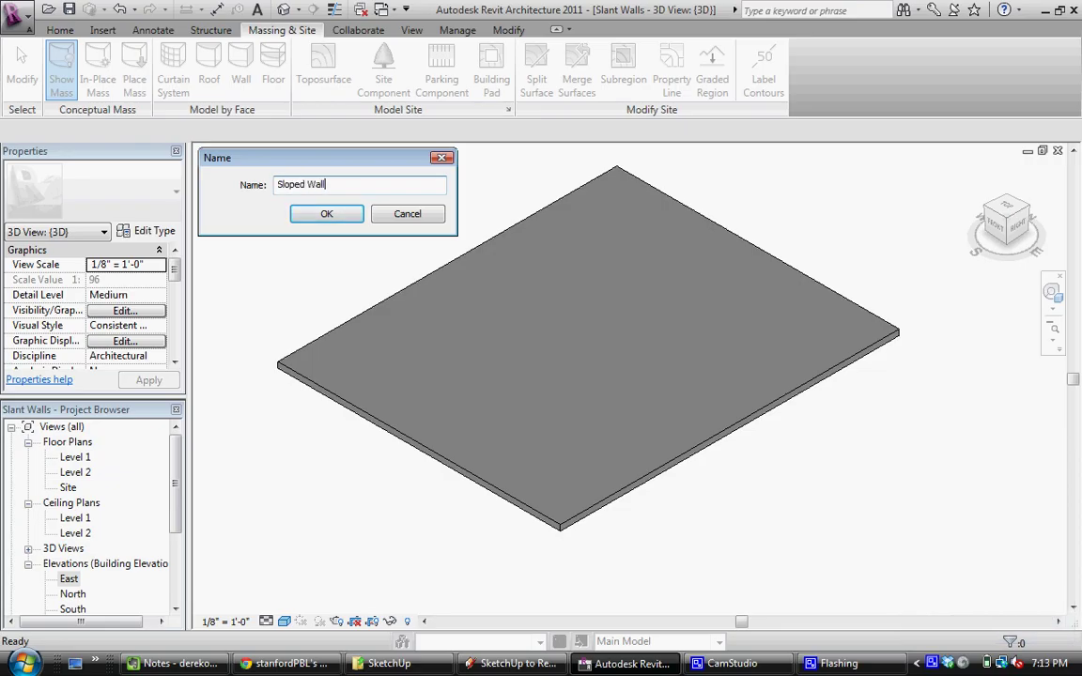
{"action": "key", "text": "Return"}
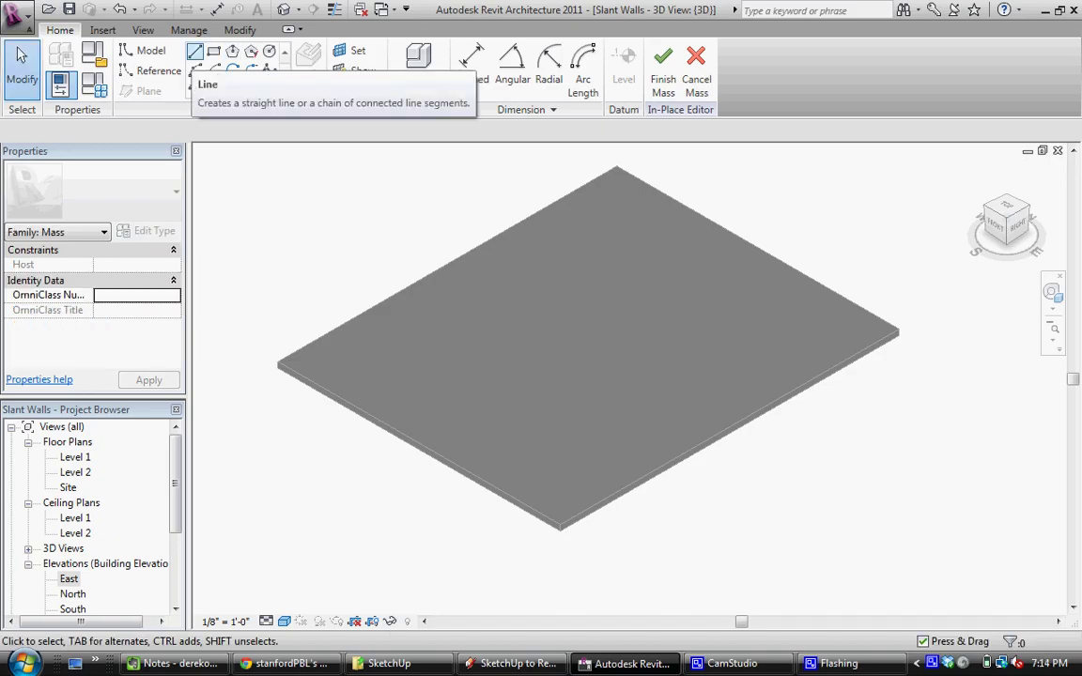
Draw a 30' straight model line on the Level 1 plane, on the slab and parallel to its east edge.
{"action": "left_click", "coordinate": [196, 51]}
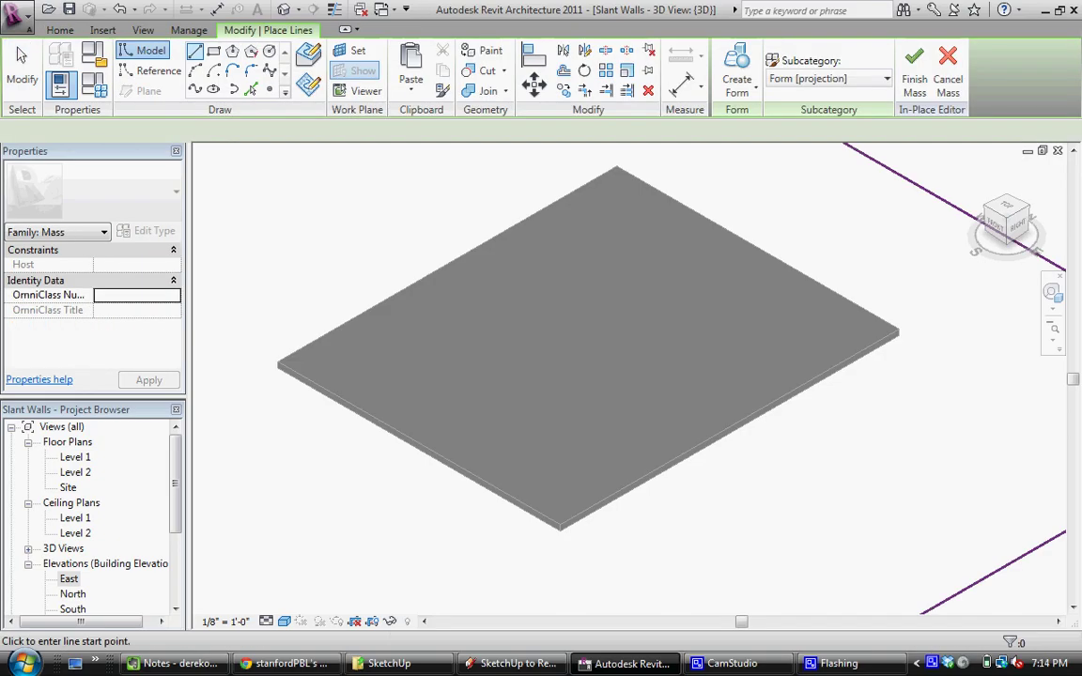
{"action": "middle_click_drag", "start_coordinate": [1071, 278], "coordinate": [1057, 296]}
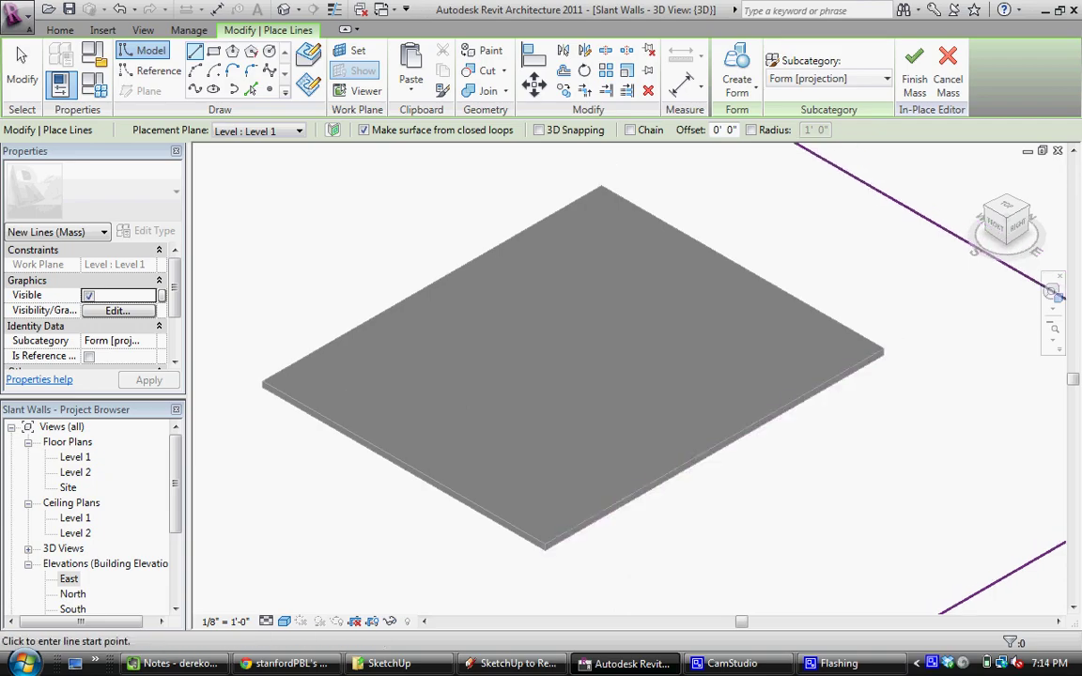
{"action": "left_click", "coordinate": [554, 458]}
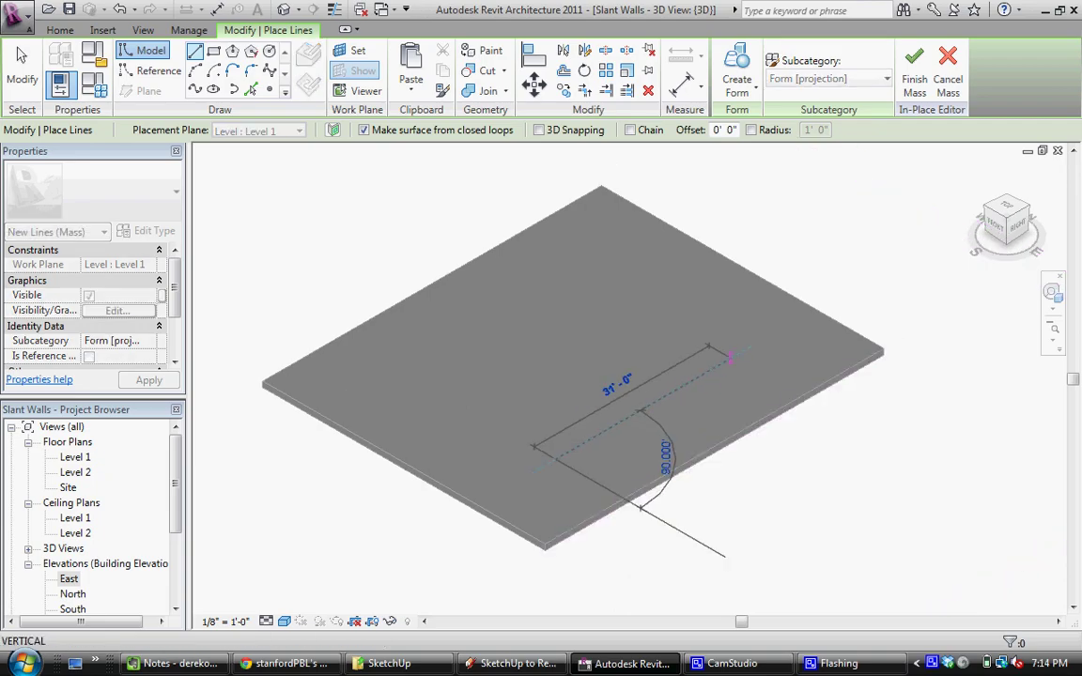
{"action": "type", "text": "30"}
{"action": "key", "text": "Return"}
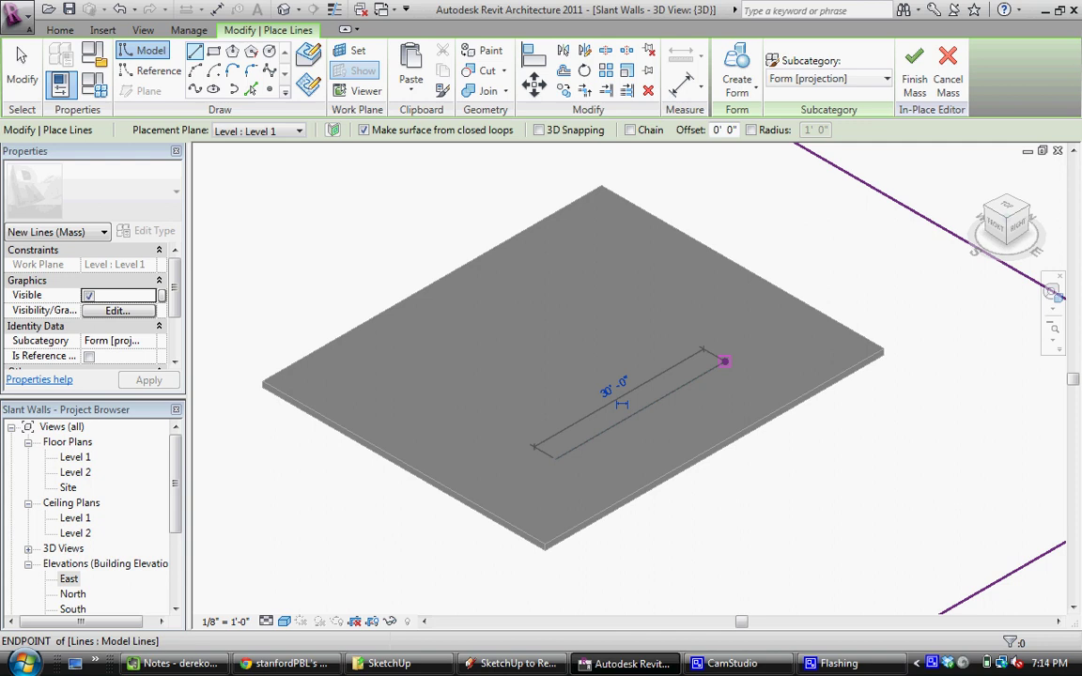
{"action": "left_click", "coordinate": [22, 68]}
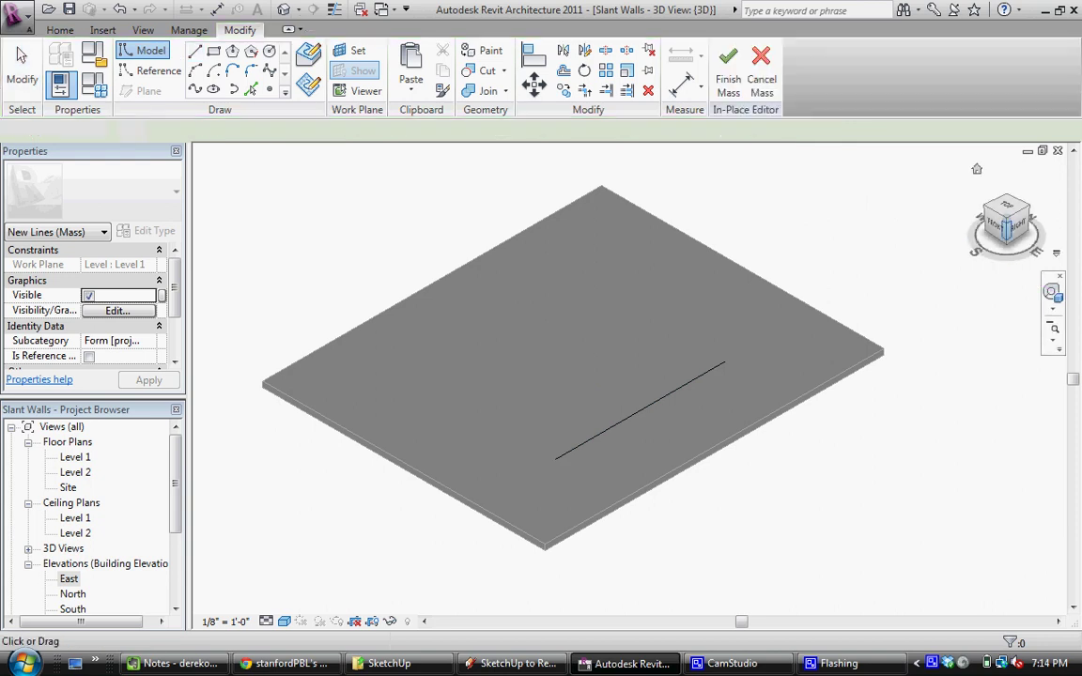
Paste a copy of the model line aligned to Level 2, directly above the original.
{"action": "mouse_move", "coordinate": [996, 227]}
{"action": "left_mouse_down"}
{"action": "mouse_move", "coordinate": [1032, 206]}
{"action": "mouse_move", "coordinate": [998, 230]}
{"action": "left_mouse_up"}
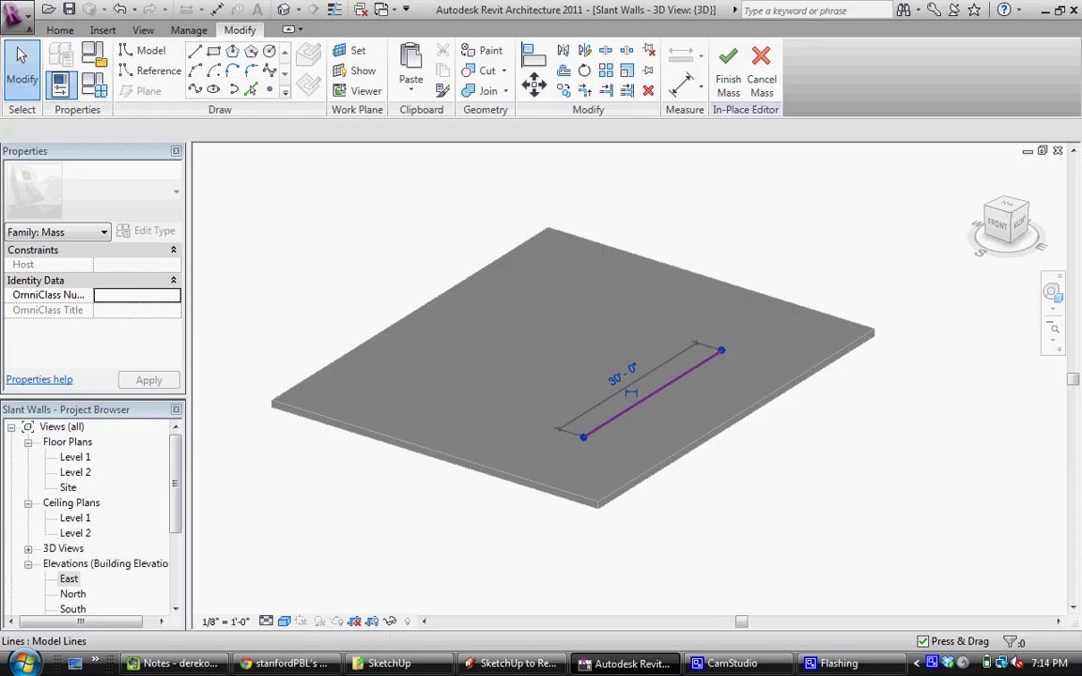
{"action": "left_click", "coordinate": [652, 394]}
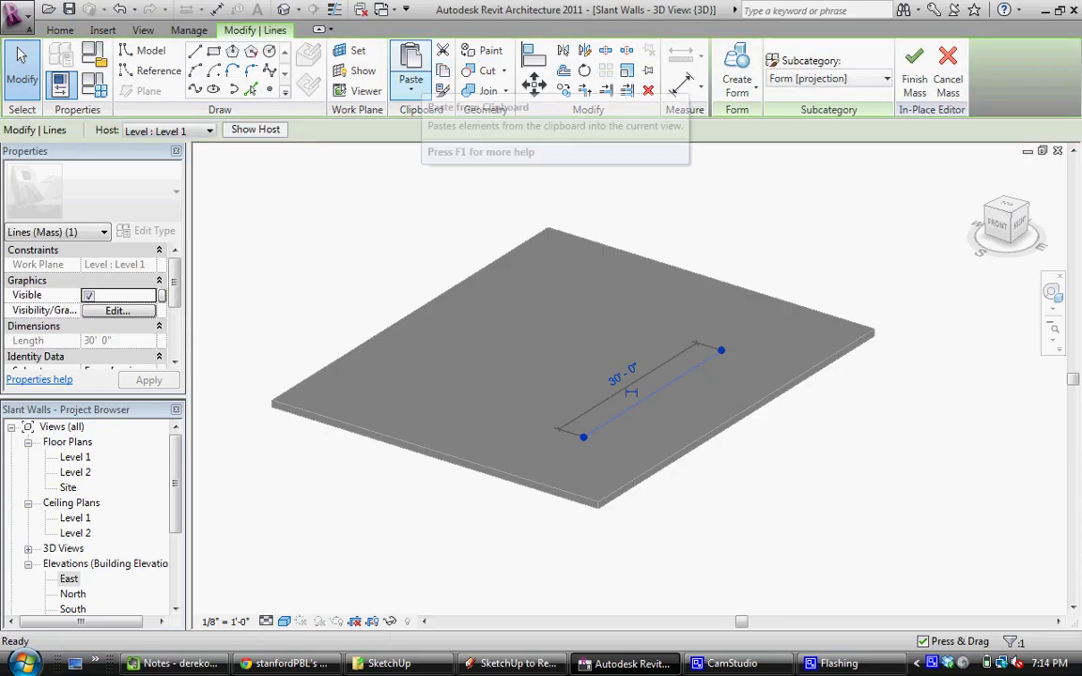
{"action": "left_click", "coordinate": [410, 89]}
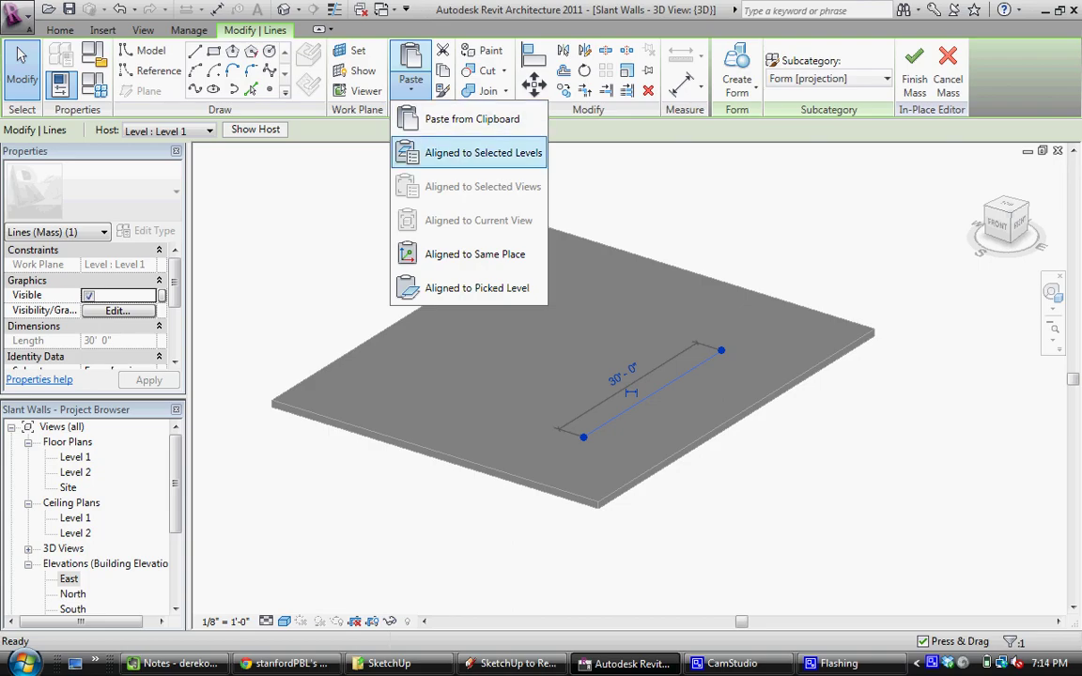
{"action": "left_click", "coordinate": [474, 153]}
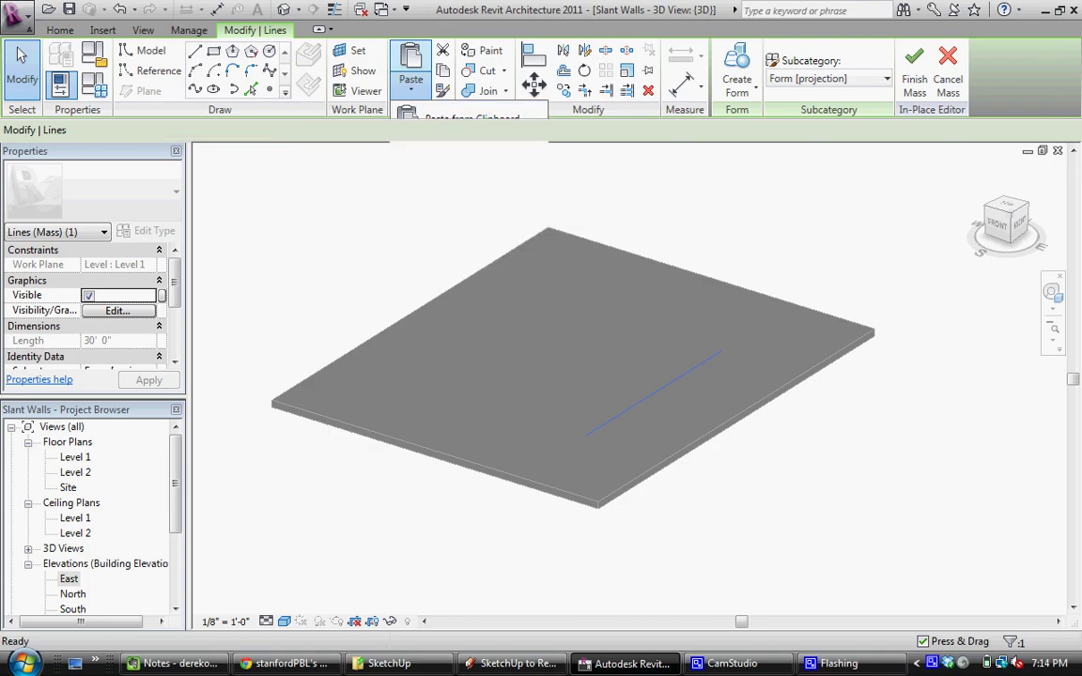
{"action": "left_click", "coordinate": [456, 229]}
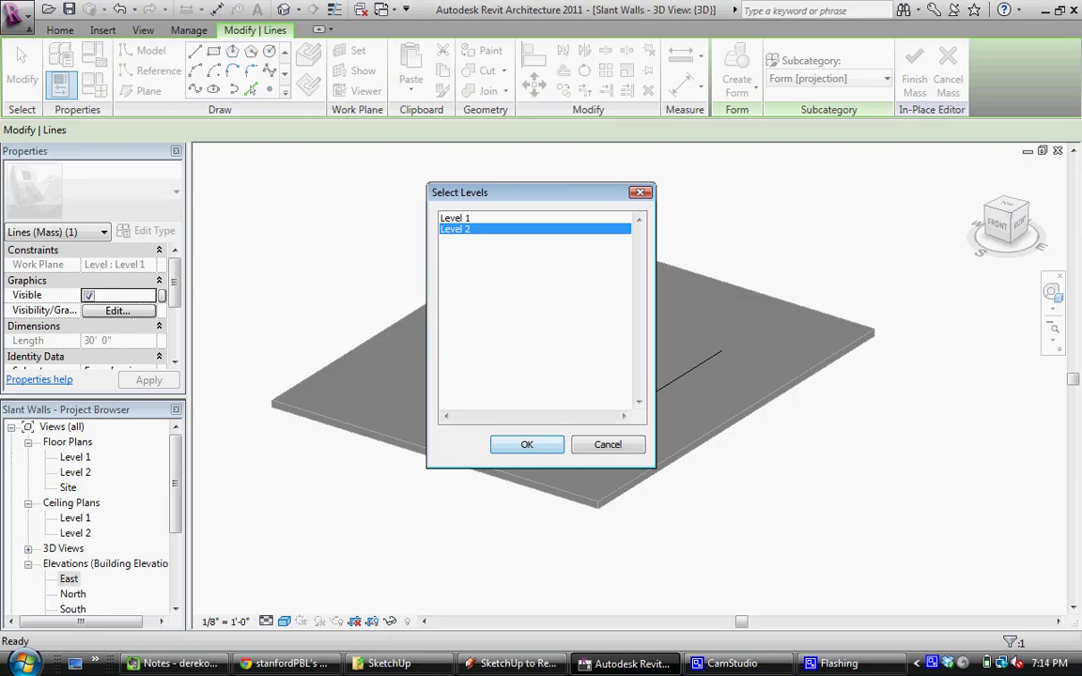
{"action": "key", "text": "Return"}
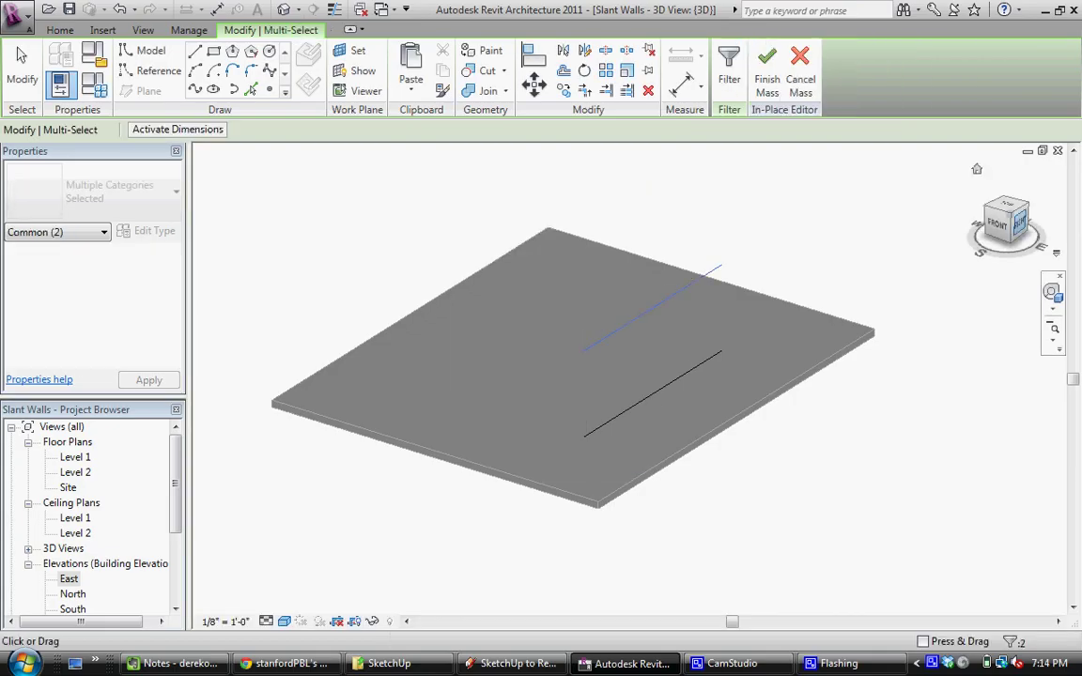
Move the Level 2 line 3' horizontally toward the slab's east edge, perpendicular to its length.
{"action": "mouse_move", "coordinate": [1000, 224]}
{"action": "left_mouse_down"}
{"action": "mouse_move", "coordinate": [1027, 191]}
{"action": "mouse_move", "coordinate": [1023, 217]}
{"action": "left_mouse_up"}
{"action": "scroll", "coordinate": [633, 314], "scroll_direction": "up", "scroll_amount": 1}
{"action": "middle_click_drag", "start_coordinate": [633, 324], "coordinate": [646, 301]}
{"action": "left_click", "coordinate": [534, 85]}
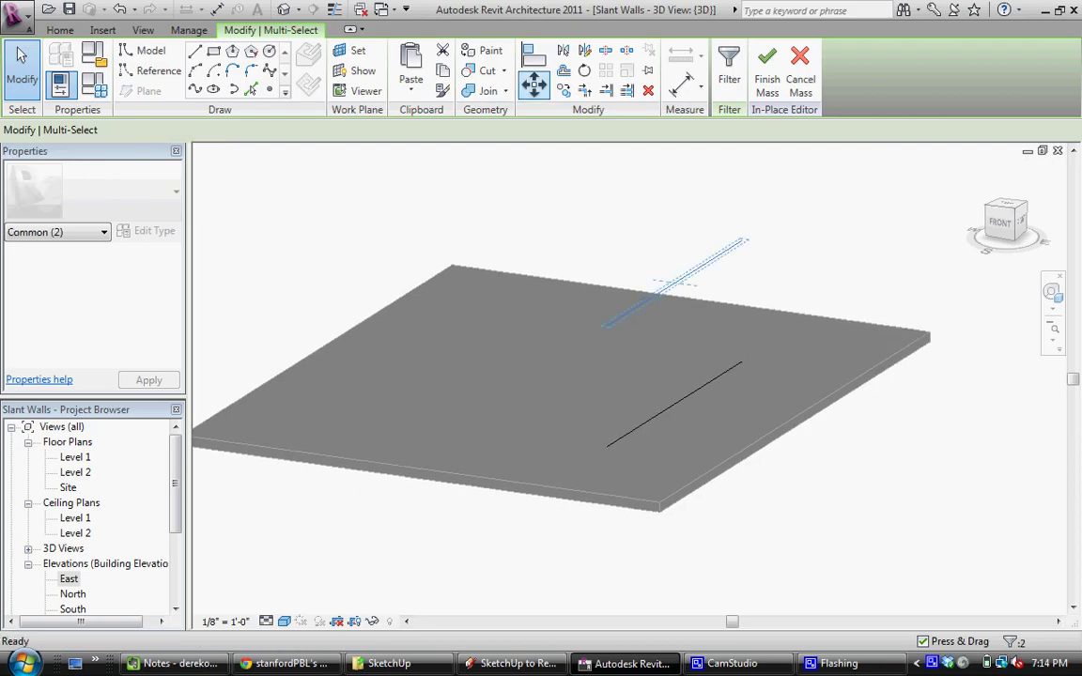
{"action": "left_click", "coordinate": [607, 326]}
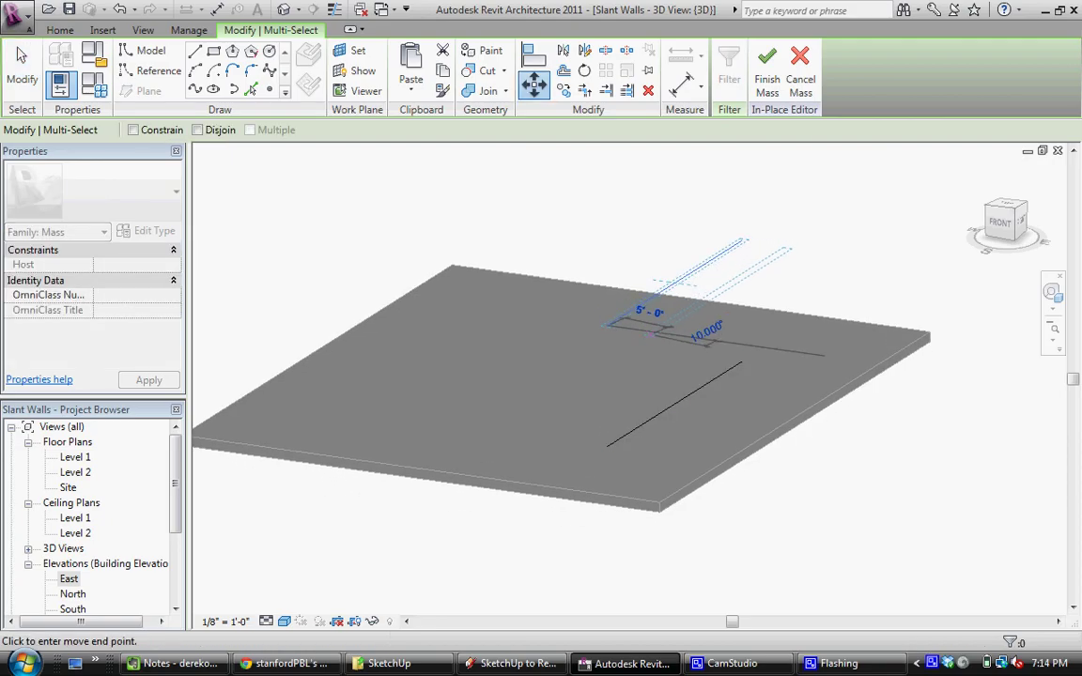
{"action": "type", "text": "3"}
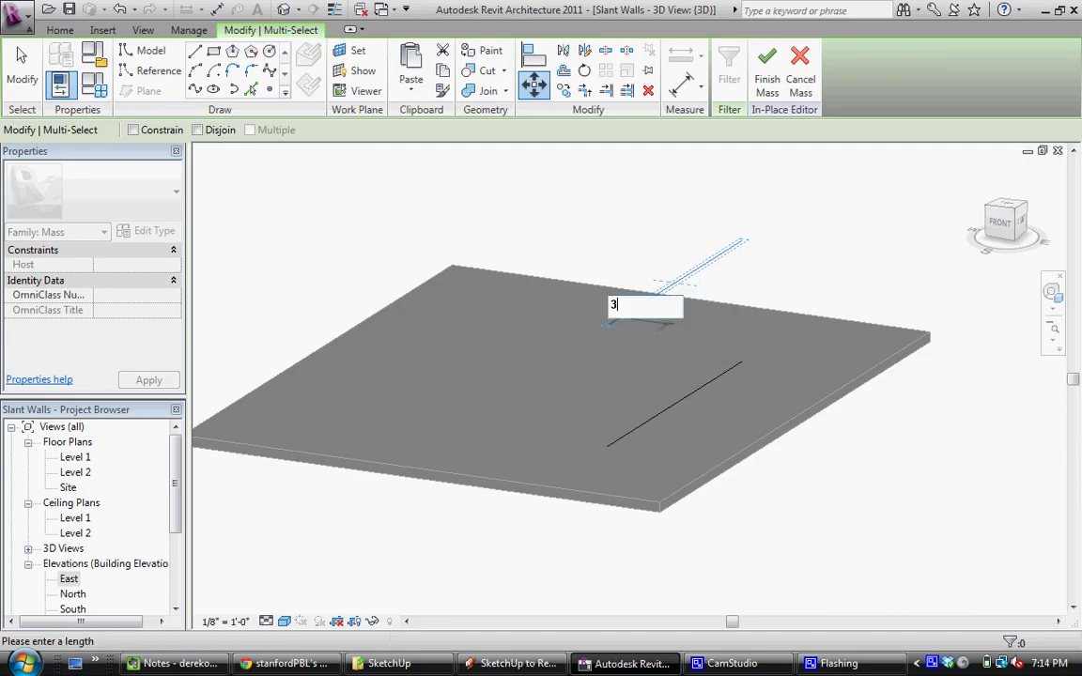
{"action": "key", "text": "Return"}
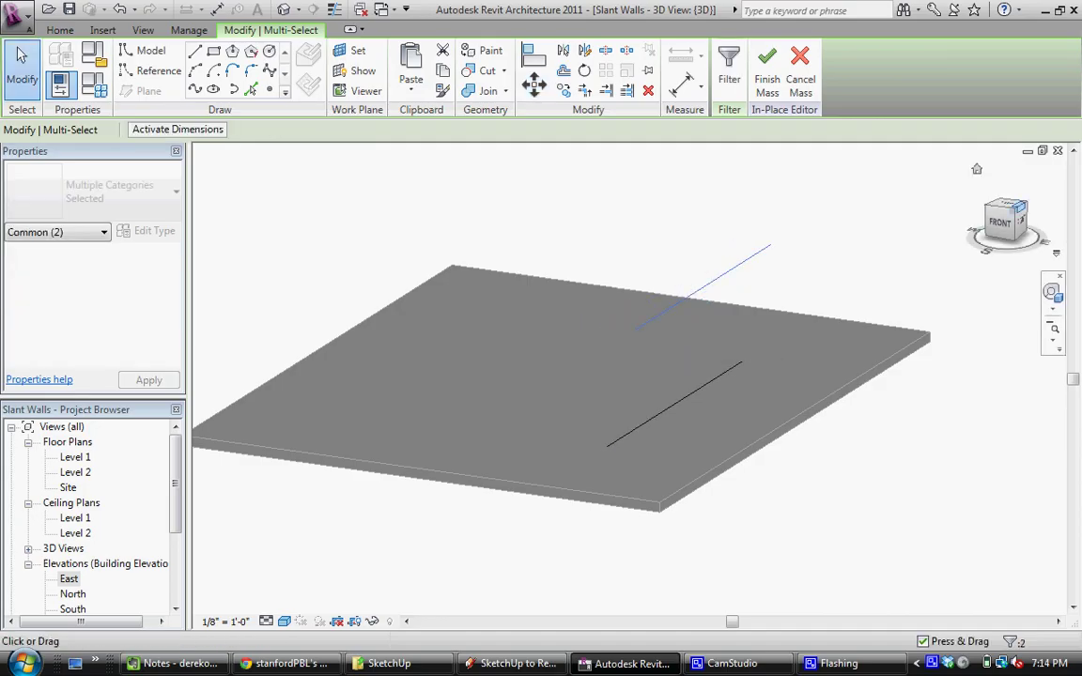
{"action": "mouse_move", "coordinate": [1000, 209]}
{"action": "left_mouse_down"}
{"action": "mouse_move", "coordinate": [1019, 180]}
{"action": "mouse_move", "coordinate": [1030, 229]}
{"action": "mouse_move", "coordinate": [1024, 210]}
{"action": "mouse_move", "coordinate": [1003, 212]}
{"action": "left_mouse_up"}
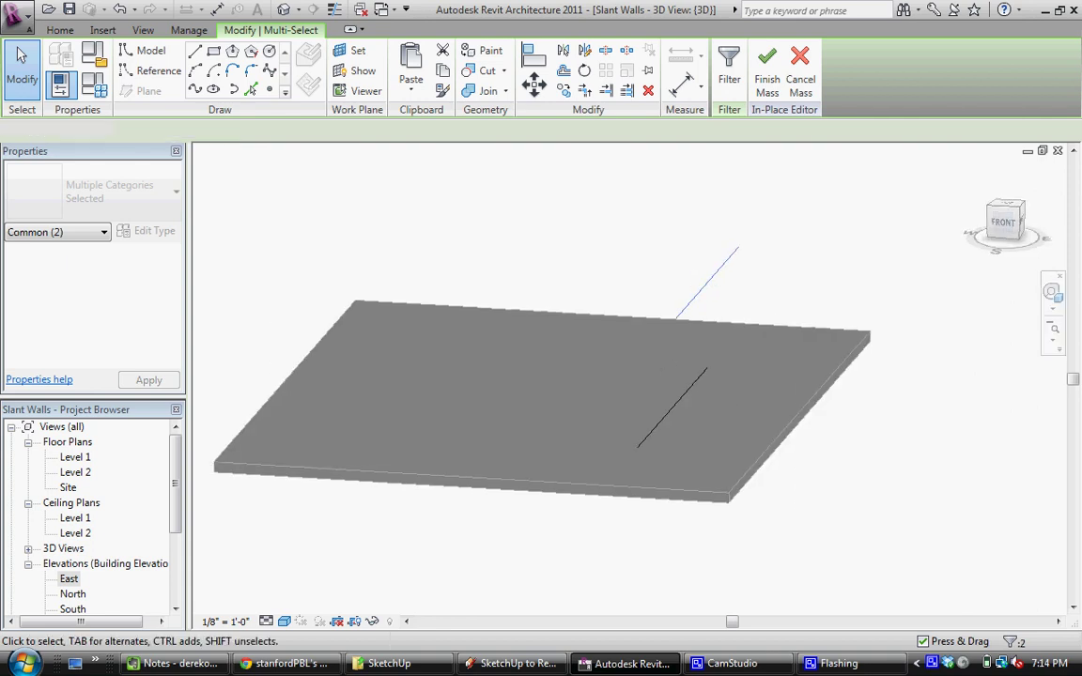
{"action": "key", "text": "Escape"}
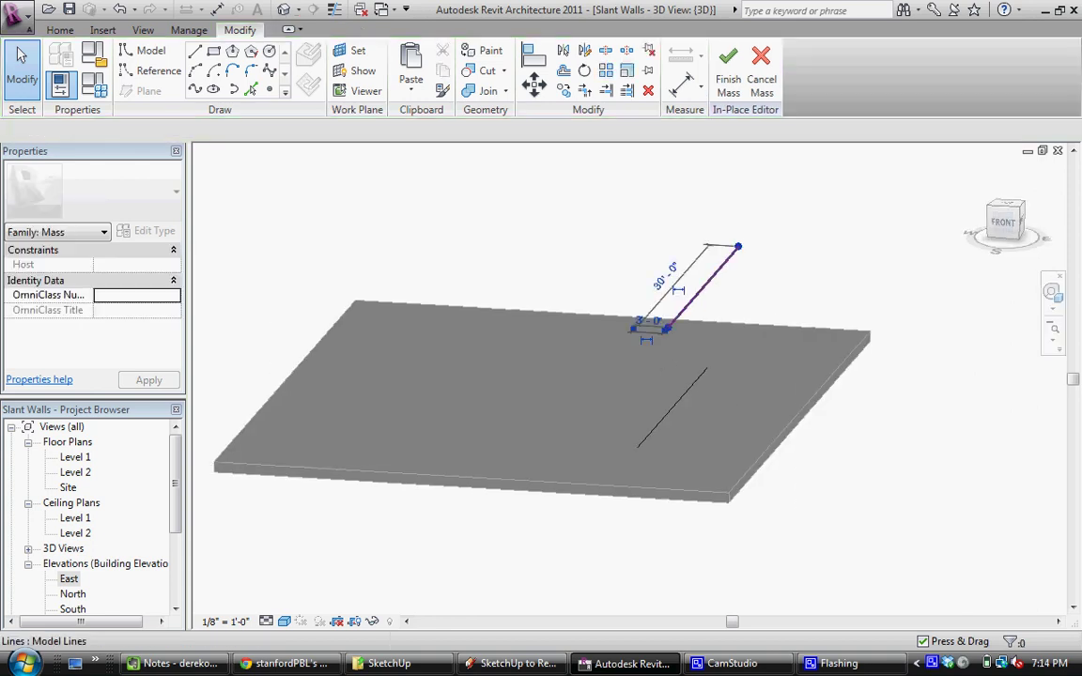
Create a flat slanted surface form from the lower and upper lines and finish the mass.
{"action": "left_click", "coordinate": [672, 408], "text": "ctrl"}
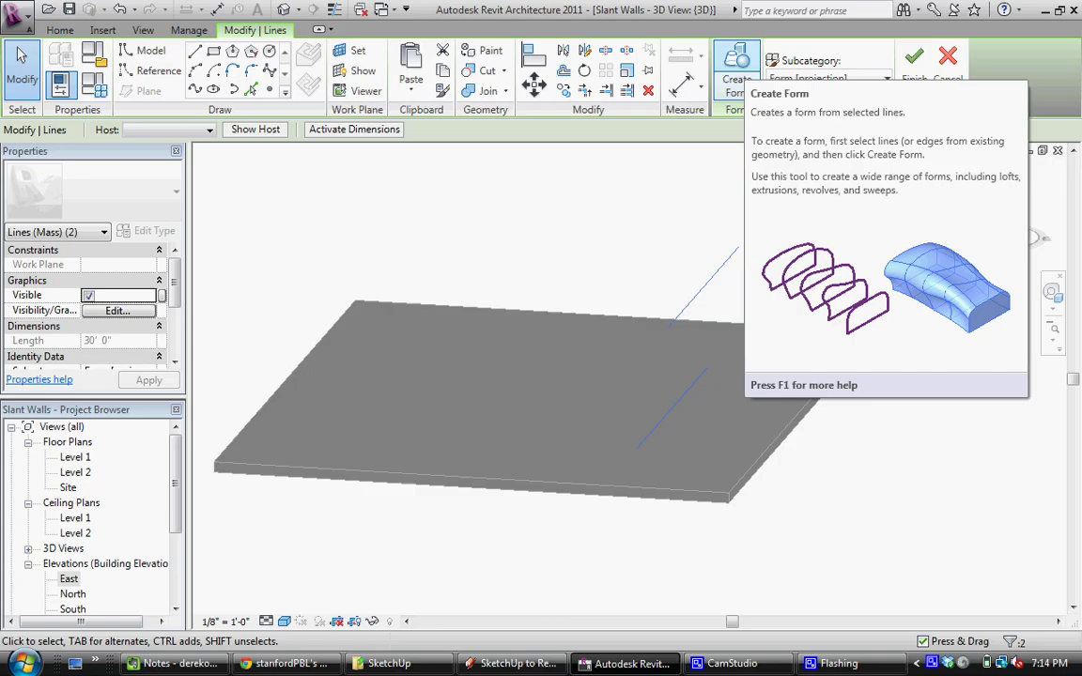
{"action": "left_click", "coordinate": [737, 66]}
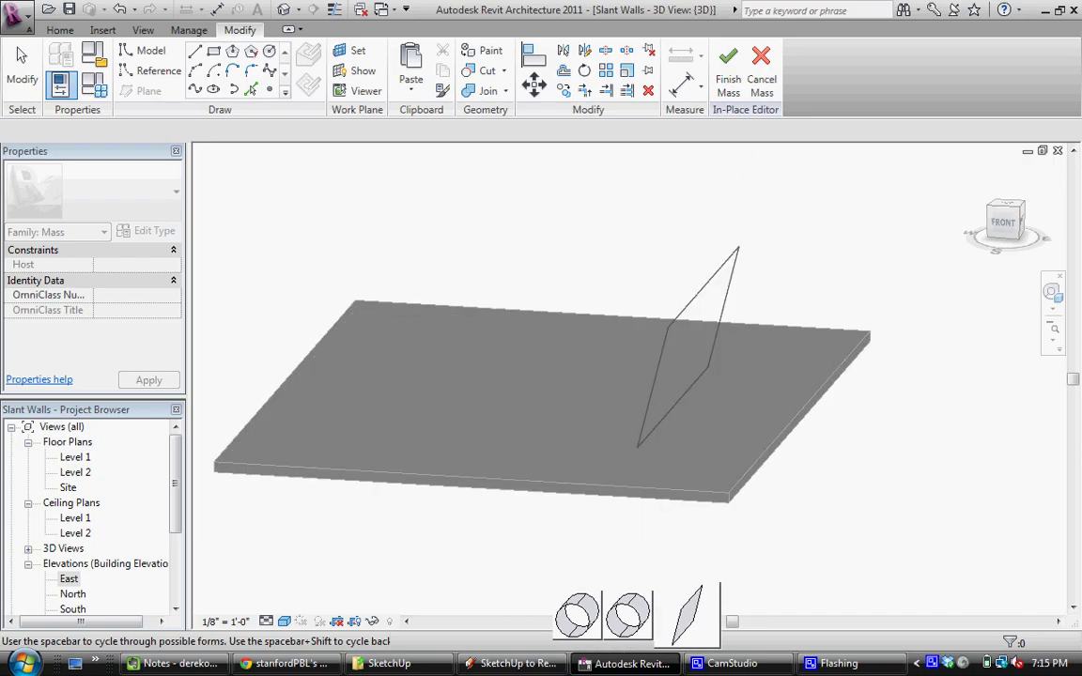
{"action": "left_click", "coordinate": [693, 613]}
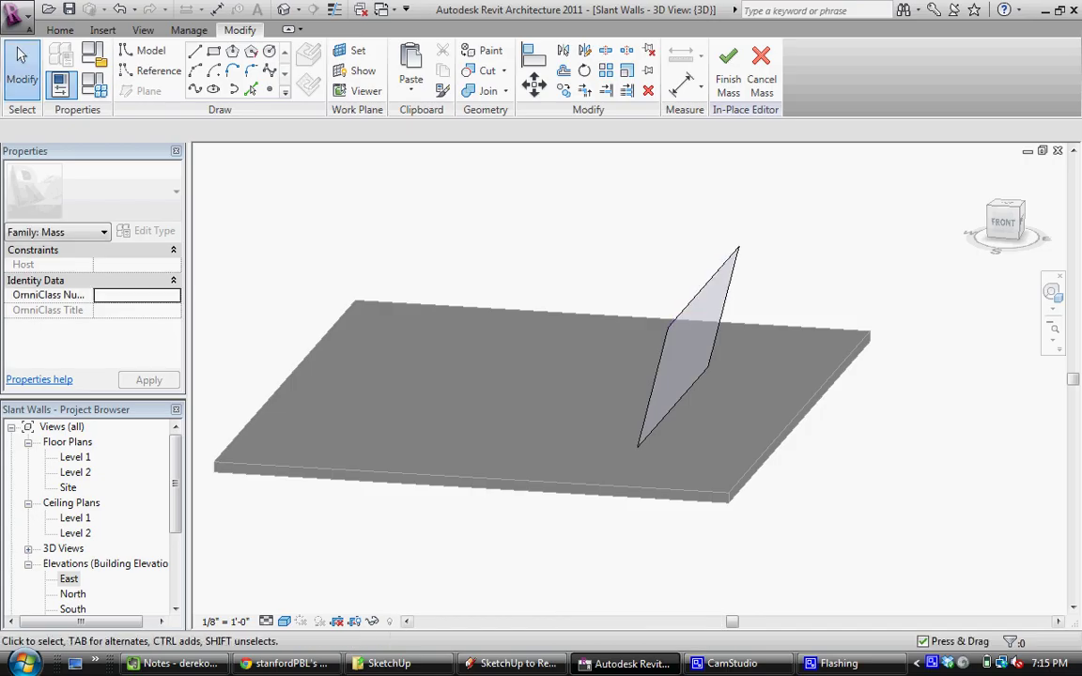
{"action": "left_click", "coordinate": [728, 68]}
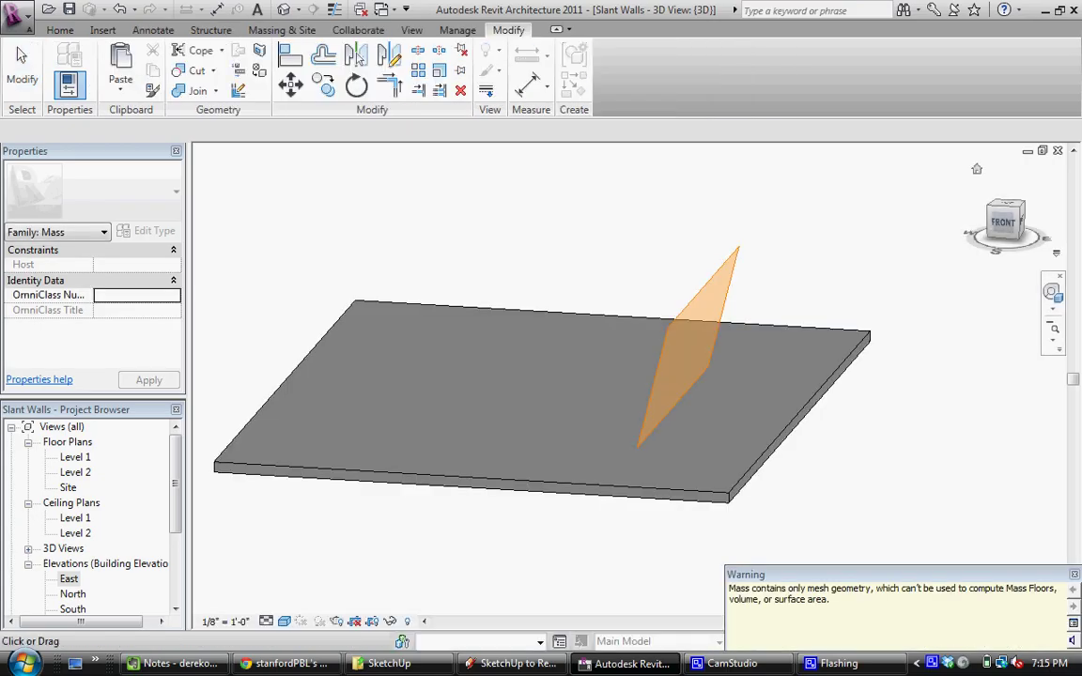
Place a Generic - 8" basic wall by face on the slanted mass surface, dismissing the save reminder without saving.
{"action": "mouse_move", "coordinate": [1003, 222]}
{"action": "left_mouse_down"}
{"action": "mouse_move", "coordinate": [981, 216]}
{"action": "mouse_move", "coordinate": [998, 210]}
{"action": "mouse_move", "coordinate": [1008, 222]}
{"action": "left_mouse_up"}
{"action": "middle_click_drag", "start_coordinate": [648, 338], "coordinate": [620, 272], "text": "shift"}
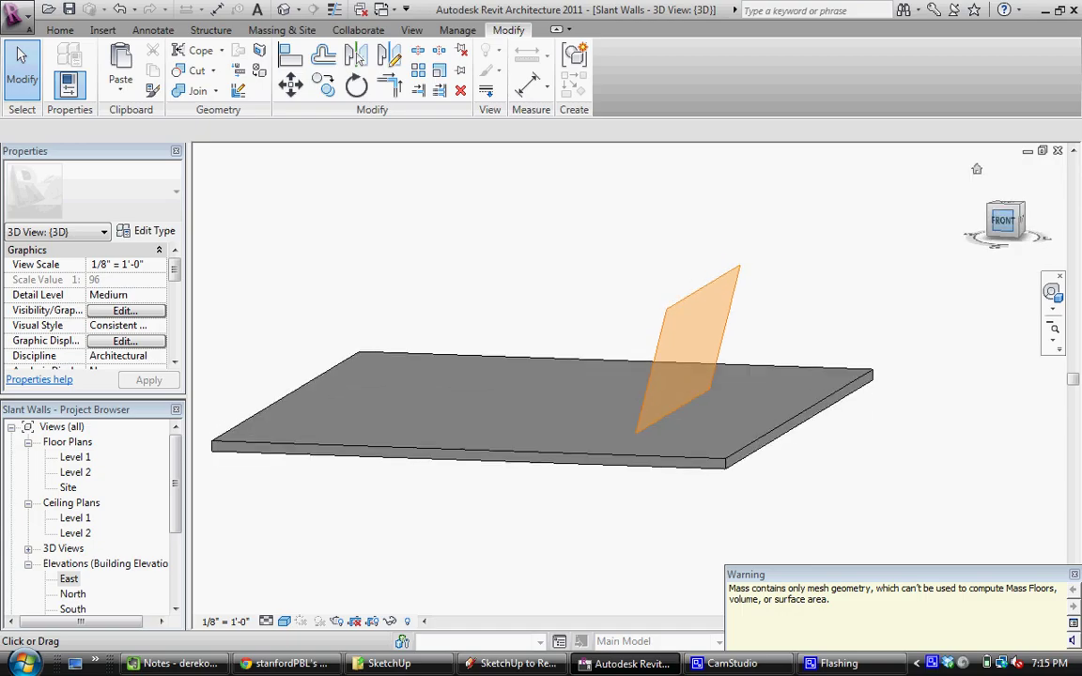
{"action": "left_click", "coordinate": [282, 30]}
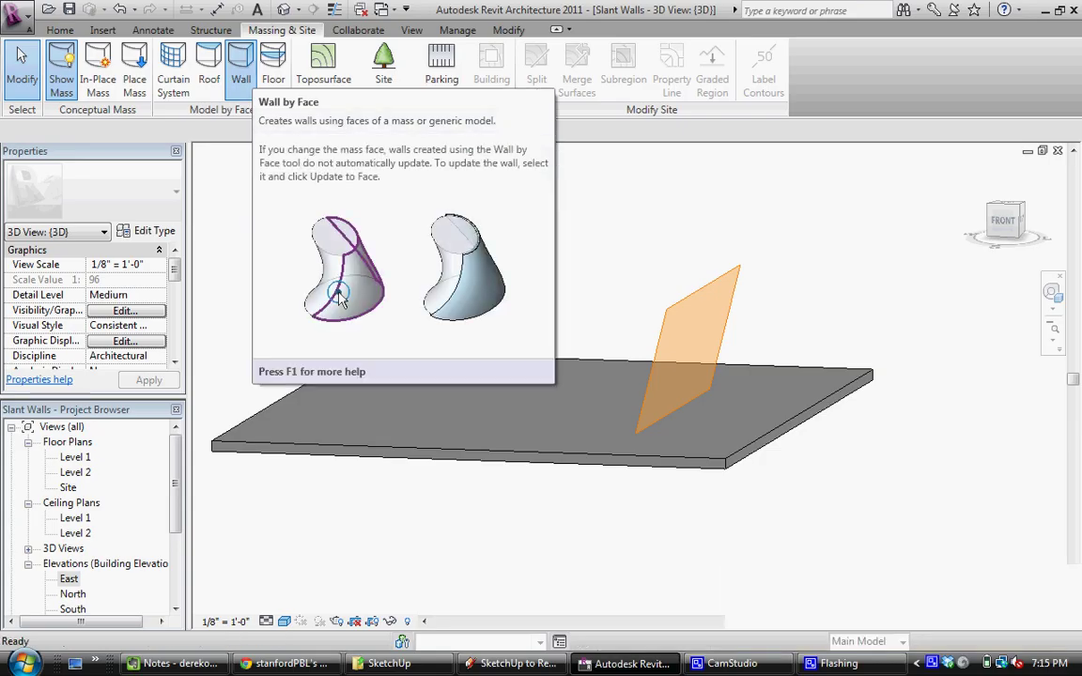
{"action": "left_click", "coordinate": [241, 67]}
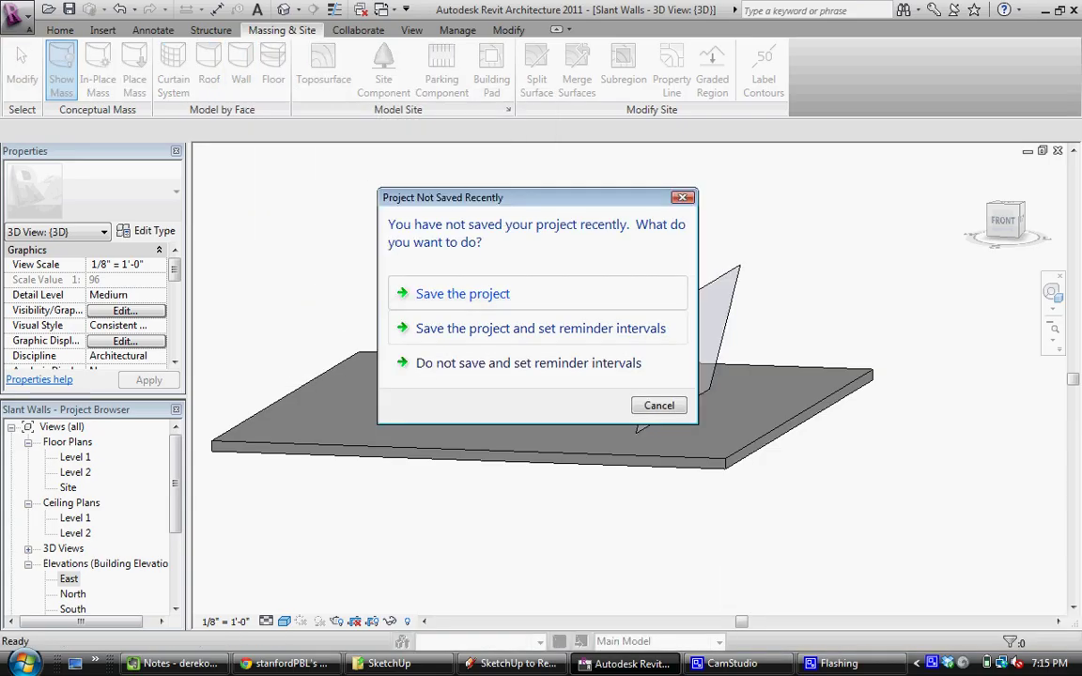
{"action": "left_click", "coordinate": [528, 363]}
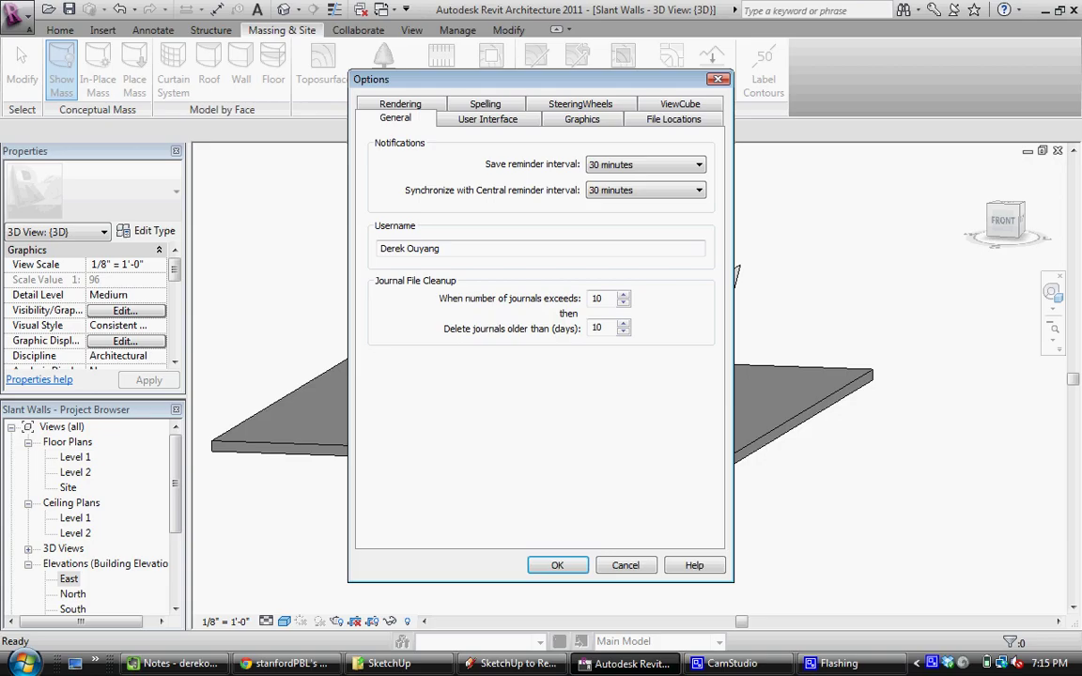
{"action": "key", "text": "Escape"}
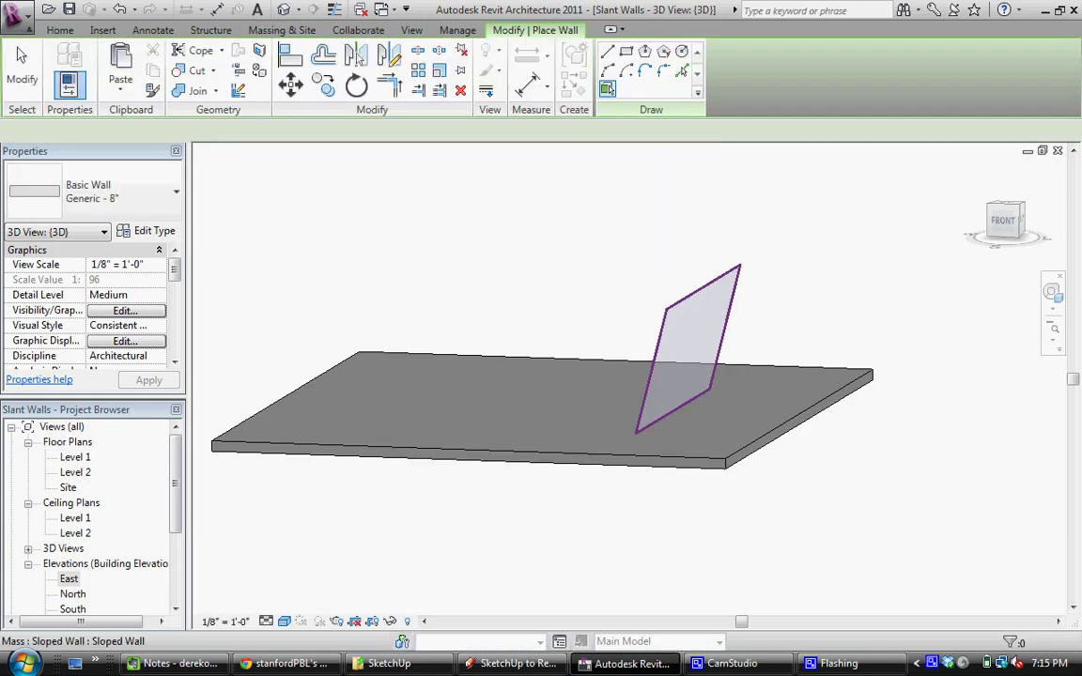
{"action": "left_click", "coordinate": [695, 326]}
{"action": "scroll", "coordinate": [676, 323], "scroll_direction": "up", "scroll_amount": 4}
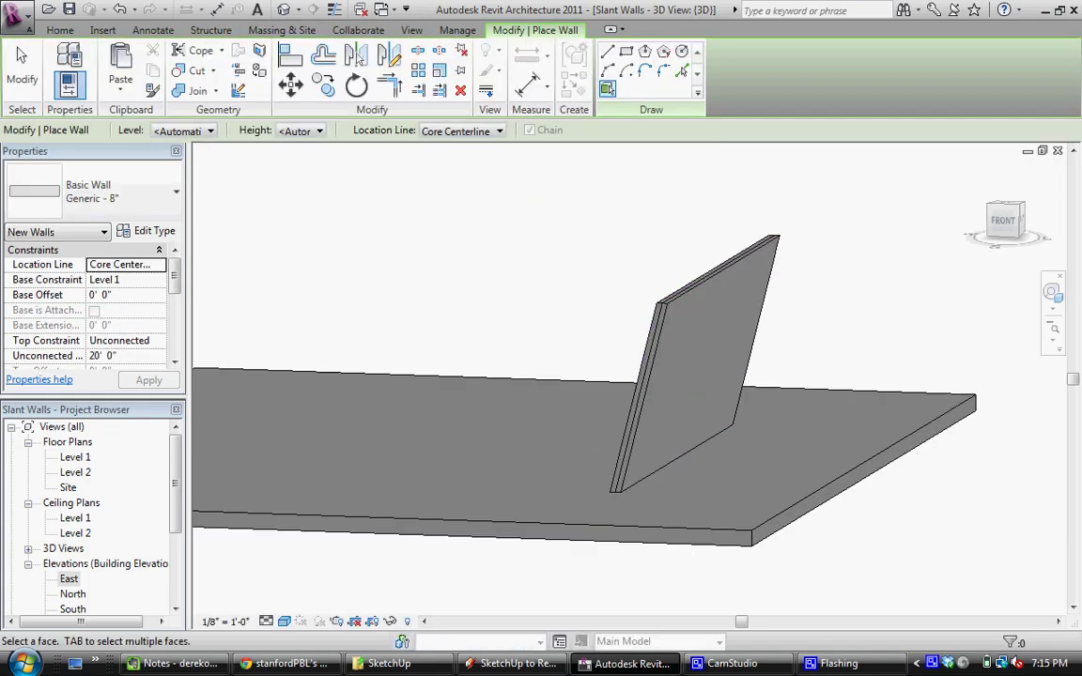
{"action": "left_click_drag", "start_coordinate": [1003, 222], "coordinate": [1013, 241]}
{"action": "mouse_move", "coordinate": [676, 329]}
{"action": "middle_mouse_down", "text": "shift"}
{"action": "mouse_move", "coordinate": [618, 362]}
{"action": "mouse_move", "coordinate": [658, 369]}
{"action": "mouse_move", "coordinate": [662, 341]}
{"action": "middle_mouse_up", "text": "shift"}
{"action": "scroll", "coordinate": [653, 394], "scroll_direction": "up", "scroll_amount": 4}
{"action": "scroll", "coordinate": [662, 341], "scroll_direction": "down", "scroll_amount": 5}
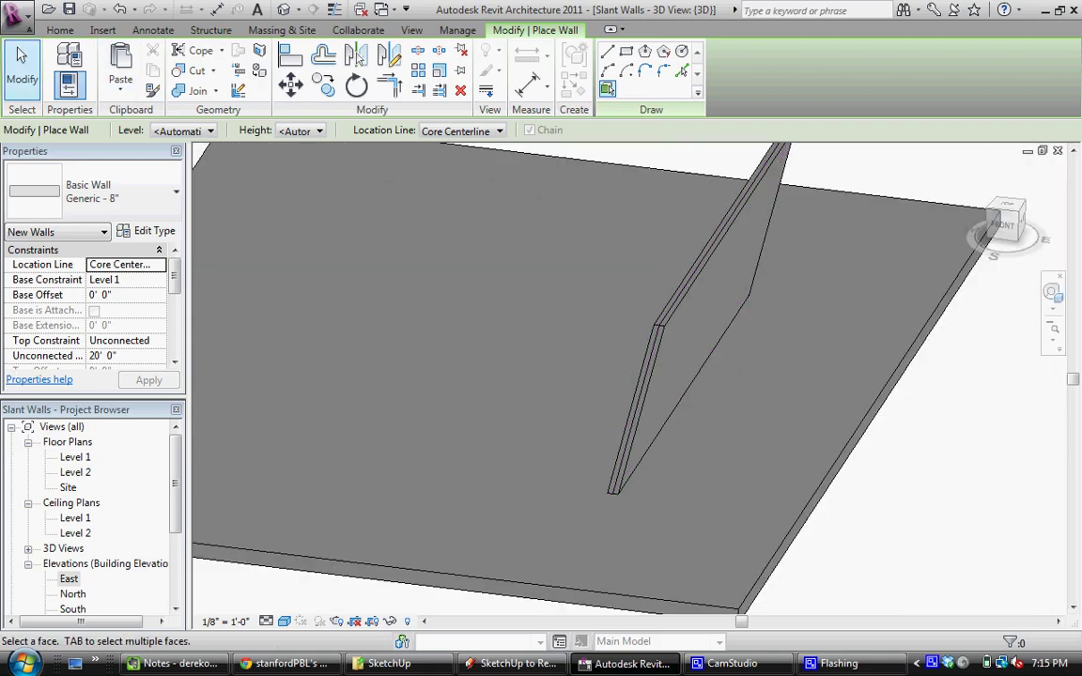
End wall placement and hide the Sloped Wall mass element in the 3D view.
{"action": "left_click", "coordinate": [21, 70]}
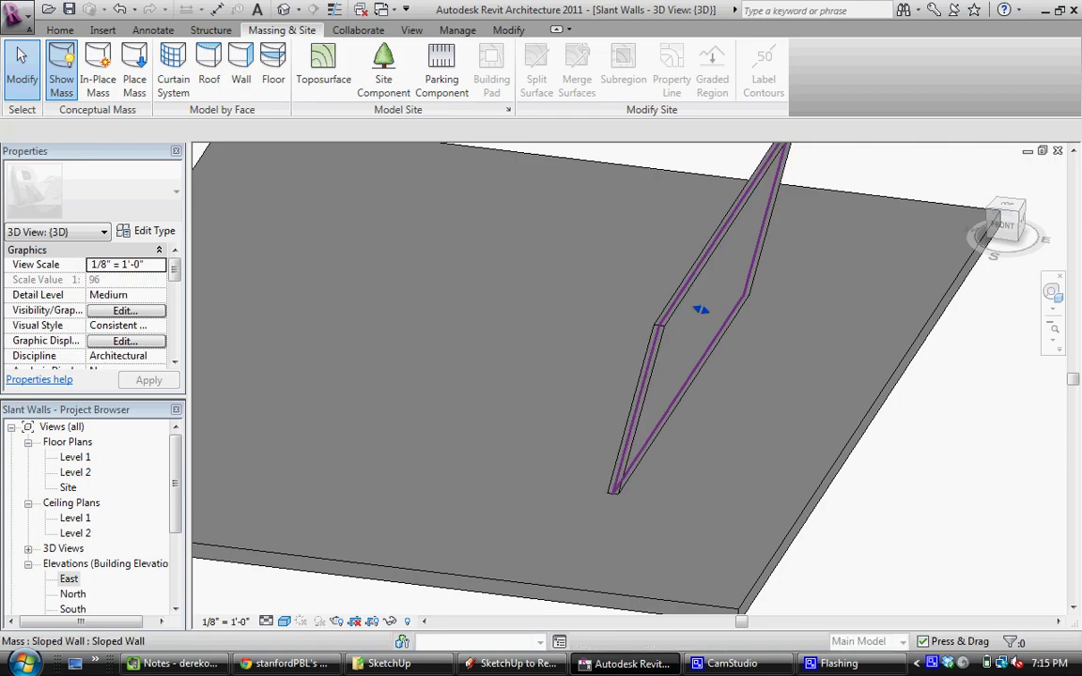
{"action": "right_click", "coordinate": [659, 363]}
{"action": "mouse_move", "coordinate": [732, 363]}
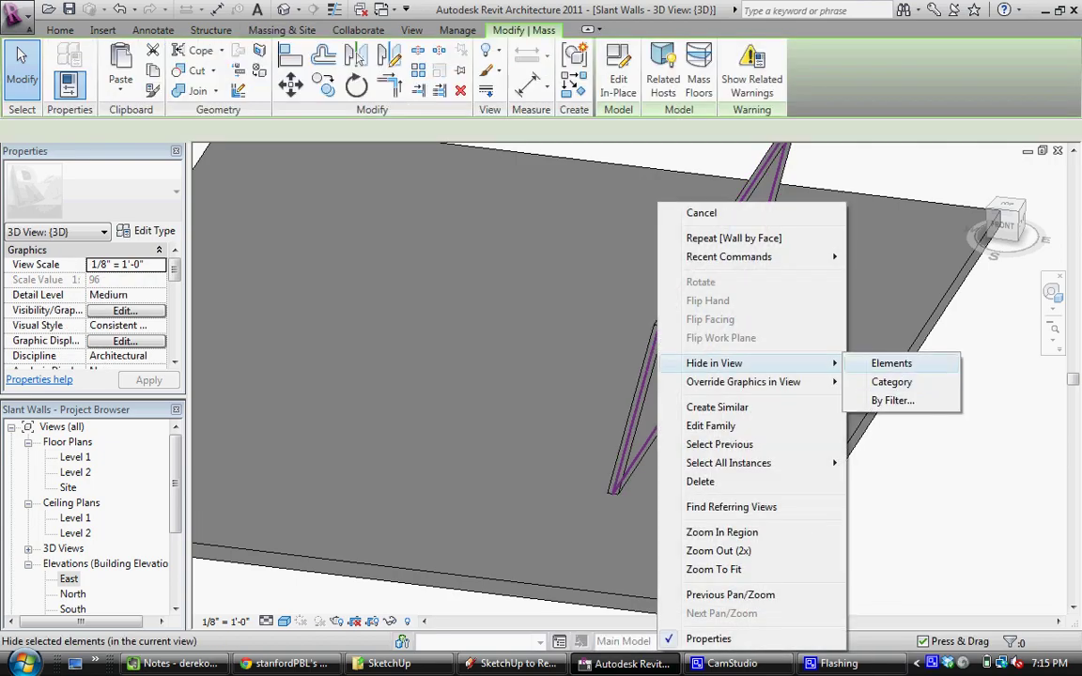
{"action": "left_click", "coordinate": [866, 363]}
{"action": "middle_click_drag", "start_coordinate": [857, 365], "coordinate": [852, 366]}
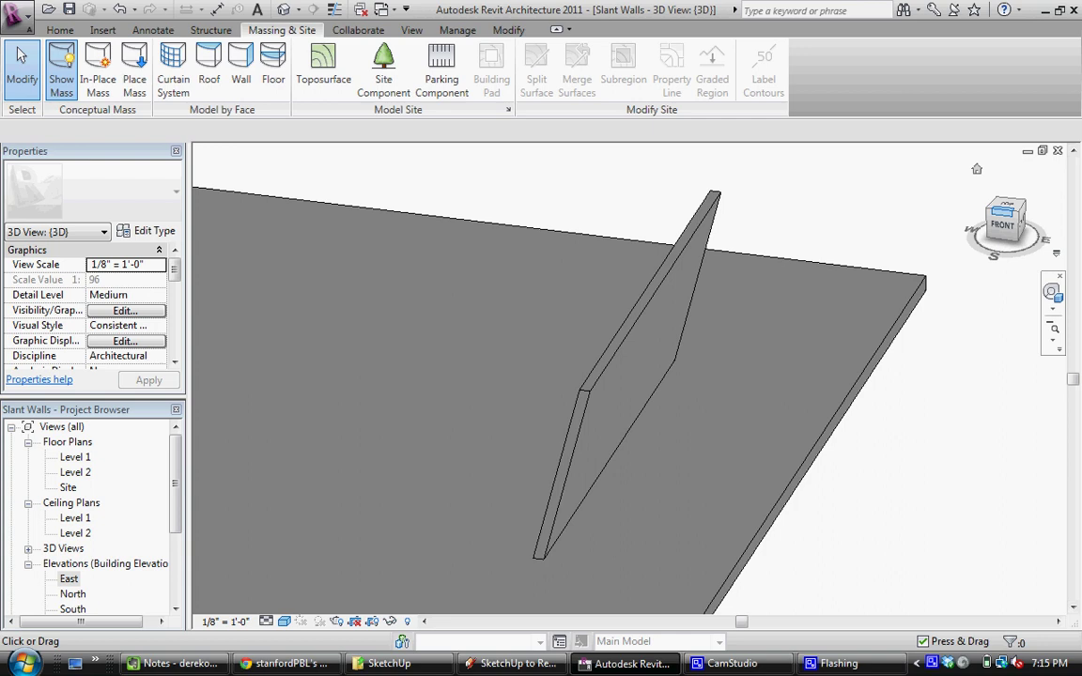
Select the slanted wall and examine its slope from several angles in the 3D view.
{"action": "left_click_drag", "start_coordinate": [1005, 208], "coordinate": [975, 193]}
{"action": "left_click", "coordinate": [647, 292]}
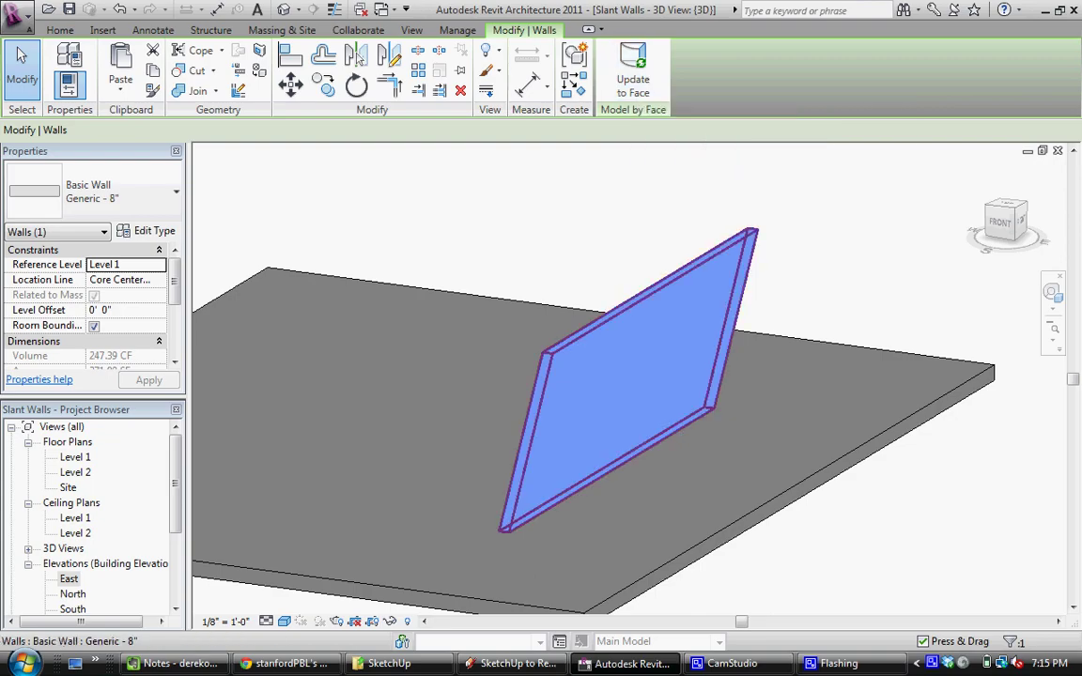
{"action": "left_click_drag", "start_coordinate": [627, 380], "coordinate": [399, 305]}
{"action": "key", "text": "ctrl+z"}
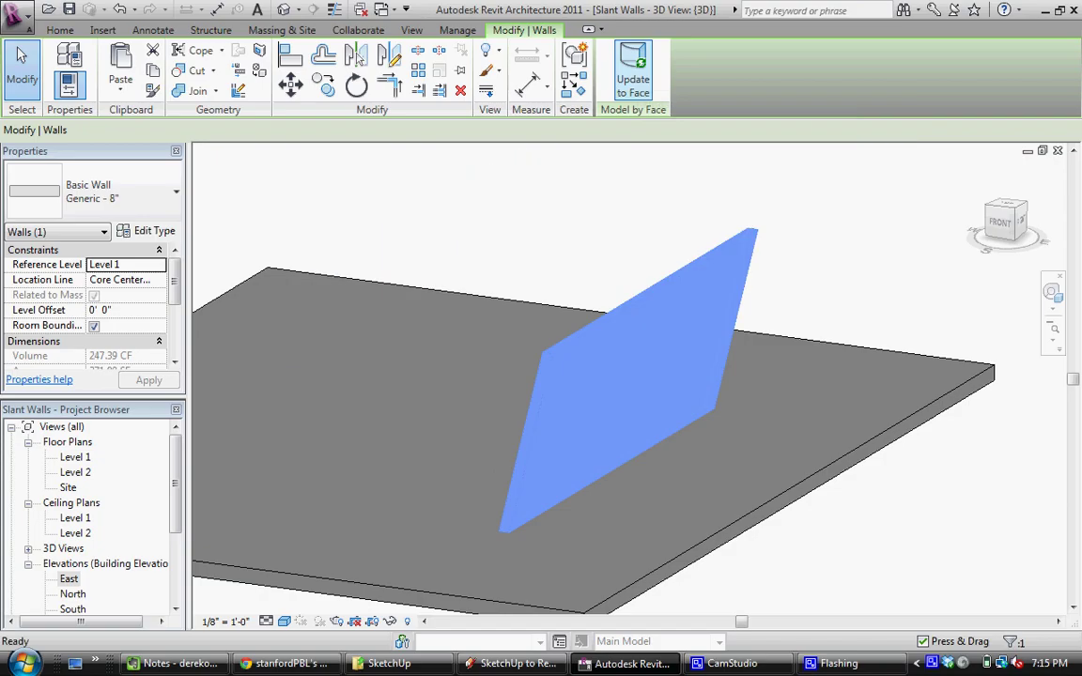
{"action": "mouse_move", "coordinate": [1002, 224]}
{"action": "left_mouse_down"}
{"action": "mouse_move", "coordinate": [1032, 217]}
{"action": "mouse_move", "coordinate": [982, 227]}
{"action": "mouse_move", "coordinate": [977, 245]}
{"action": "left_mouse_up"}
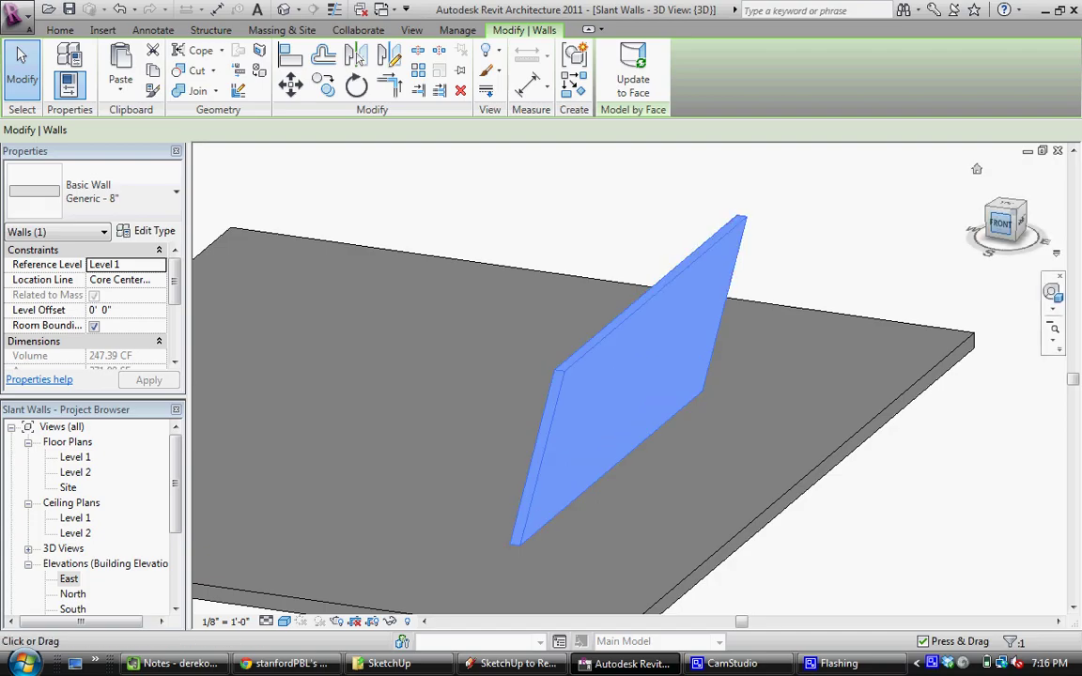
{"action": "left_click_drag", "start_coordinate": [1008, 228], "coordinate": [1007, 227]}
{"action": "middle_click_drag", "start_coordinate": [902, 239], "coordinate": [948, 197]}
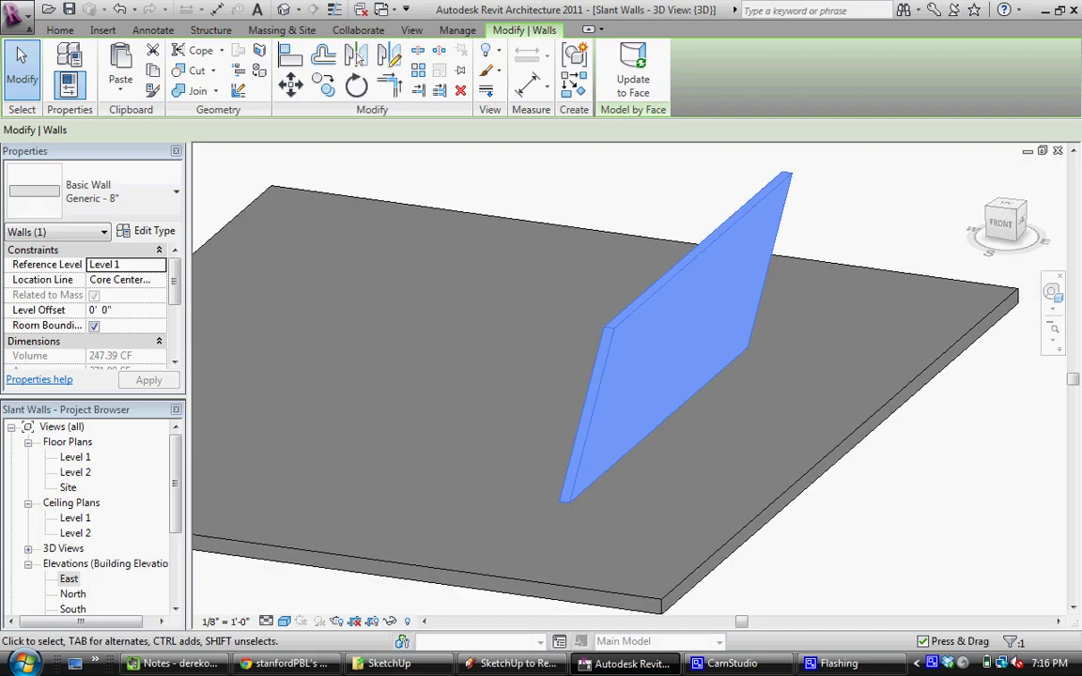
{"action": "key", "text": "Escape"}
Draw a straight Generic - 8" wall, 12' high and about 20' long, westward from the slanted wall's lower south corner on Level 1.
{"action": "scroll", "coordinate": [582, 287], "scroll_direction": "down", "scroll_amount": 2}
{"action": "left_click", "coordinate": [60, 31]}
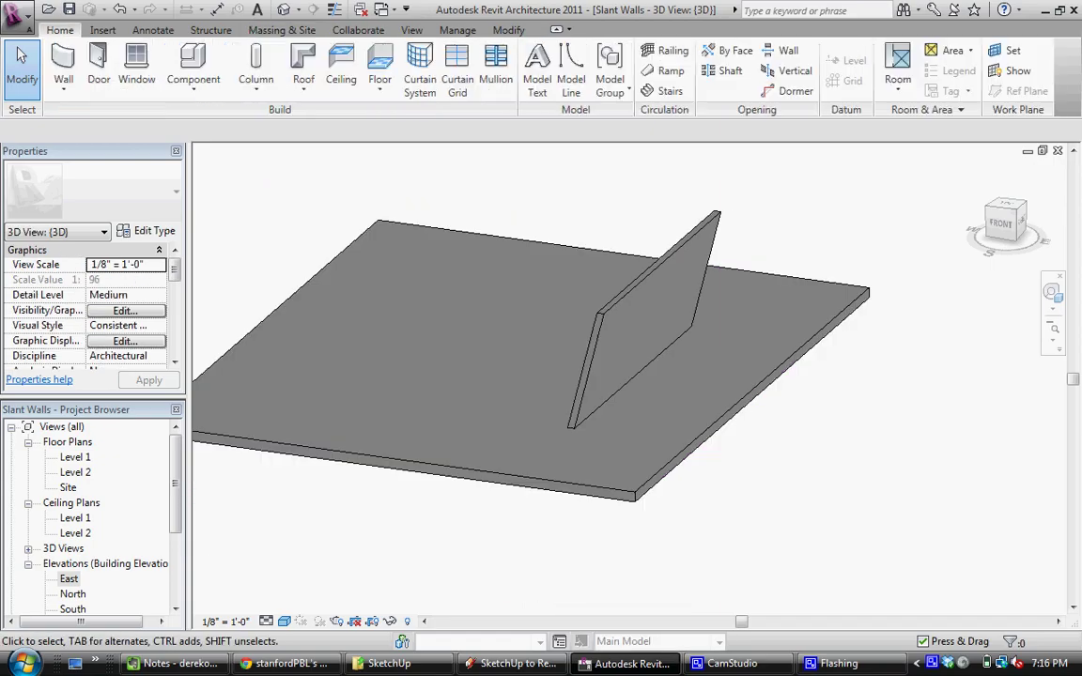
{"action": "left_click", "coordinate": [62, 58]}
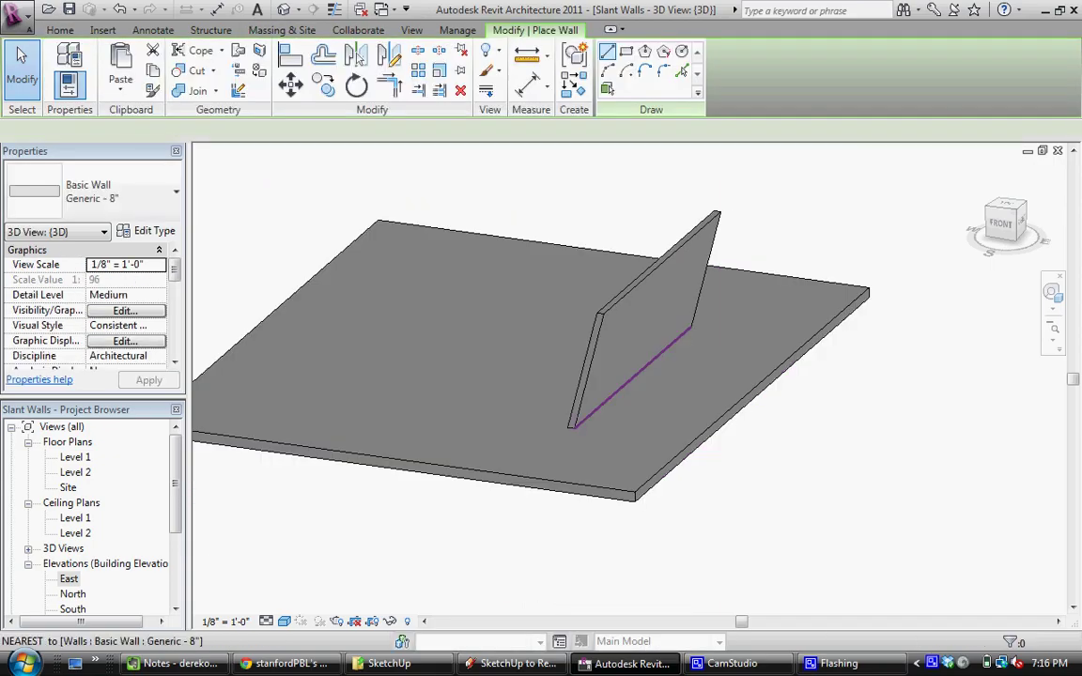
{"action": "left_click", "coordinate": [570, 427]}
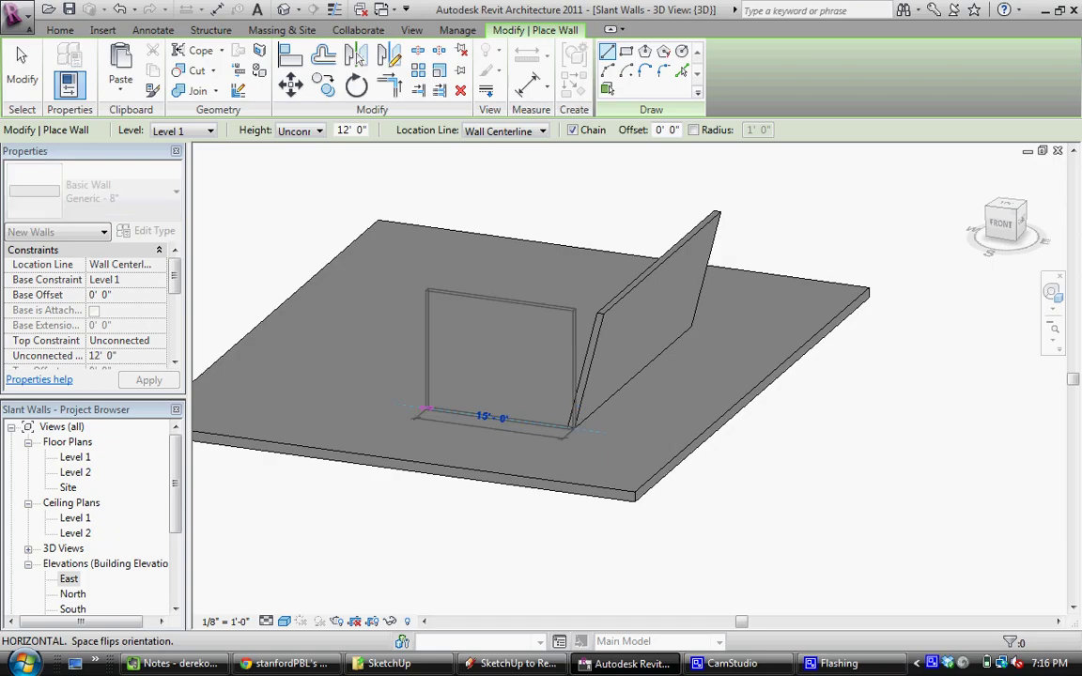
{"action": "left_click", "coordinate": [371, 402]}
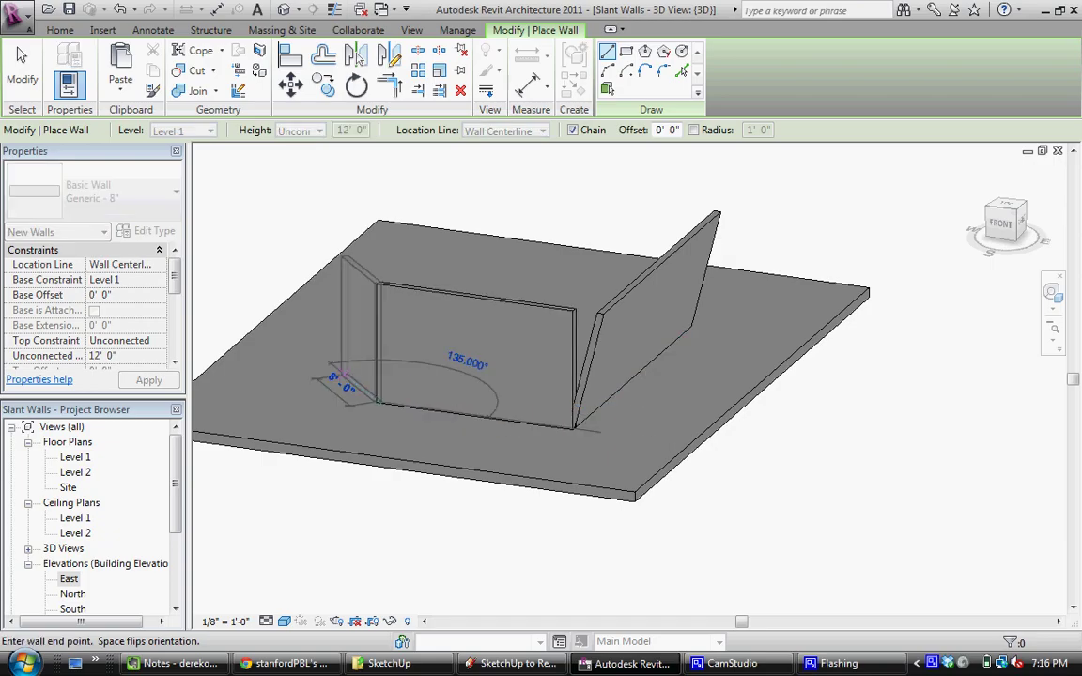
{"action": "left_click", "coordinate": [21, 70]}
Open the straight wall's profile for editing and try to extend its top edge to the slanted wall's upper corner.
{"action": "scroll", "coordinate": [513, 332], "scroll_direction": "up", "scroll_amount": 5}
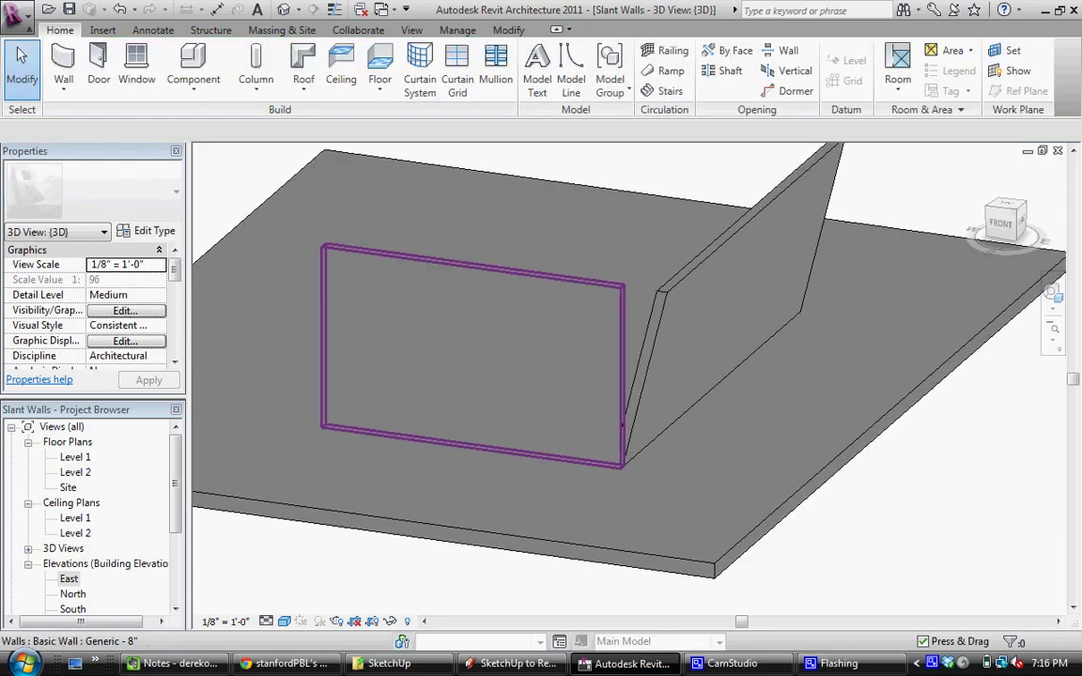
{"action": "left_click", "coordinate": [636, 469]}
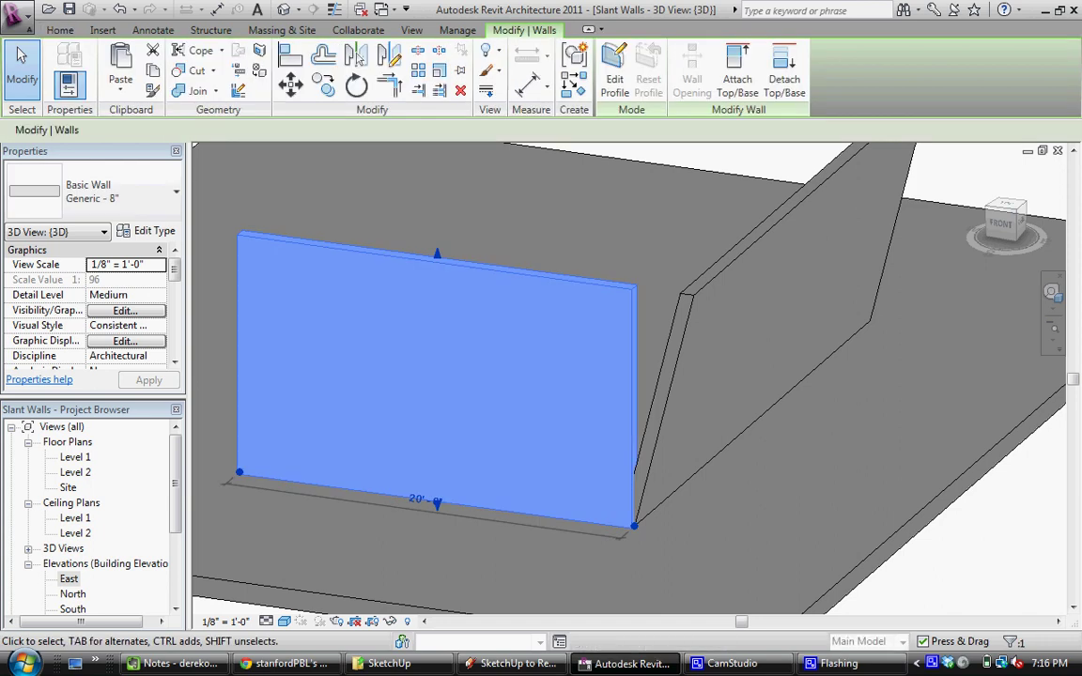
{"action": "left_click", "coordinate": [614, 79]}
{"action": "scroll", "coordinate": [636, 301], "scroll_direction": "up", "scroll_amount": 3}
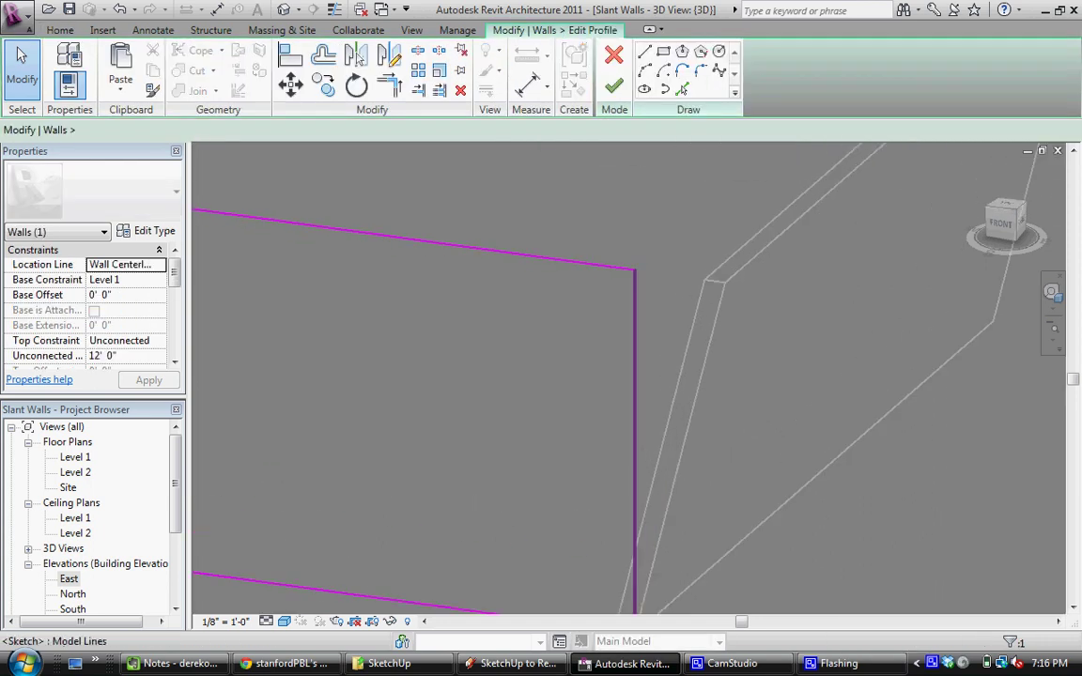
{"action": "left_click", "coordinate": [636, 271]}
{"action": "left_click_drag", "start_coordinate": [636, 271], "coordinate": [724, 282]}
{"action": "left_click", "coordinate": [434, 268]}
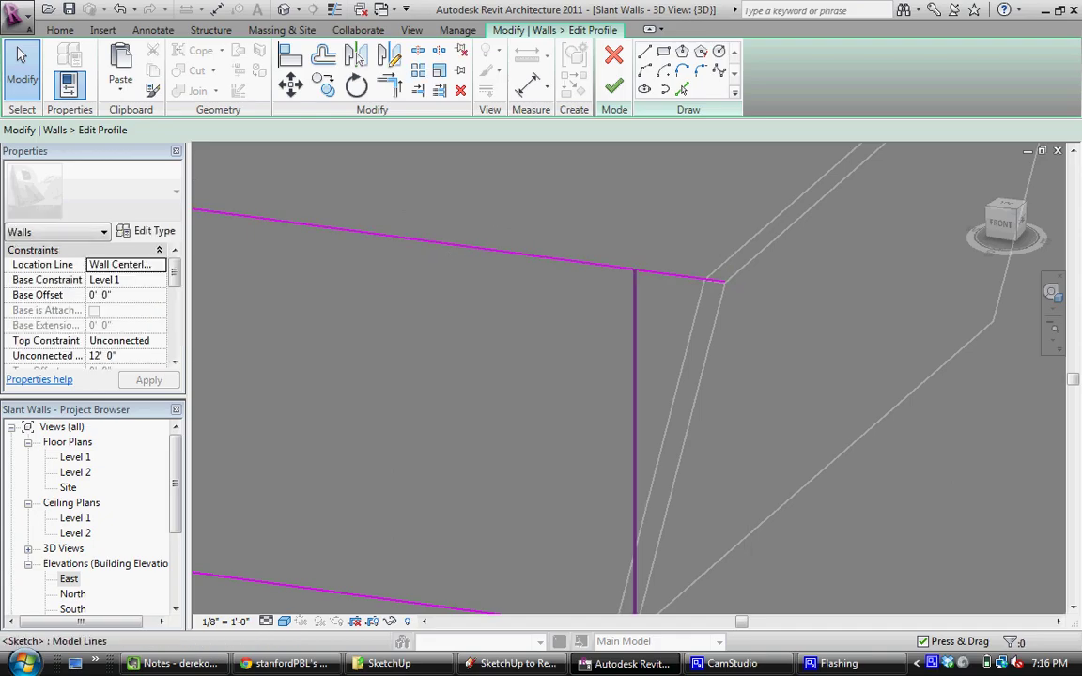
Slope the profile's vertical end edge by moving its upper end to the slanted wall's outer top corner.
{"action": "left_click", "coordinate": [633, 281]}
{"action": "mouse_move", "coordinate": [647, 273]}
{"action": "left_mouse_down"}
{"action": "mouse_move", "coordinate": [737, 283]}
{"action": "mouse_move", "coordinate": [633, 269]}
{"action": "mouse_move", "coordinate": [726, 282]}
{"action": "left_mouse_up"}
{"action": "scroll", "coordinate": [752, 287], "scroll_direction": "down", "scroll_amount": 1}
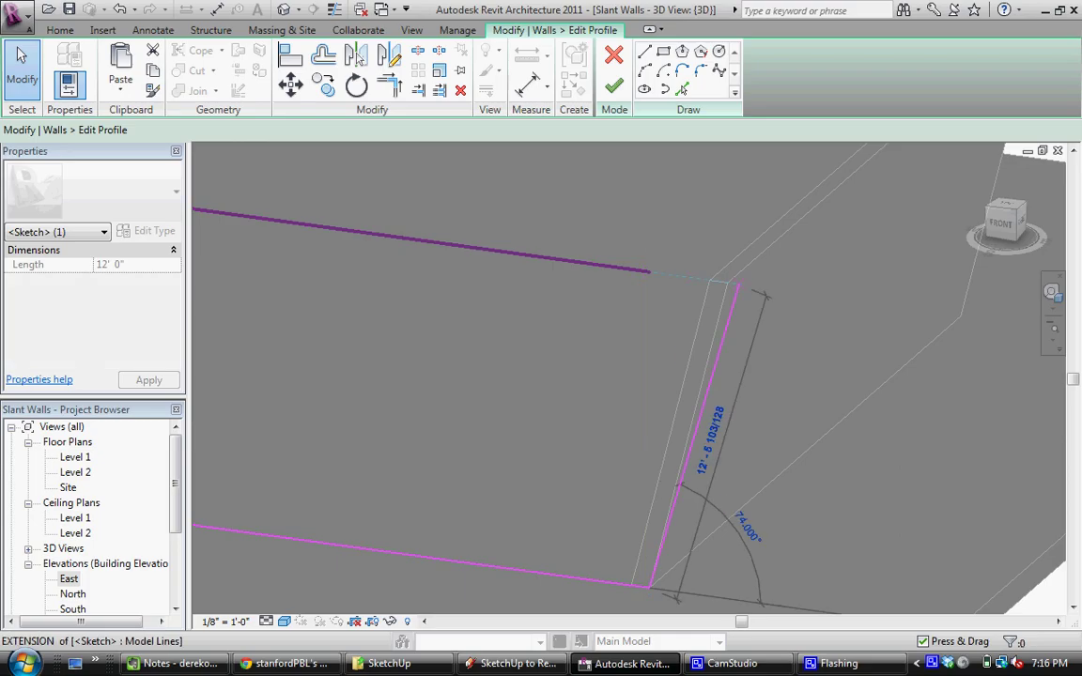
{"action": "left_click", "coordinate": [778, 634]}
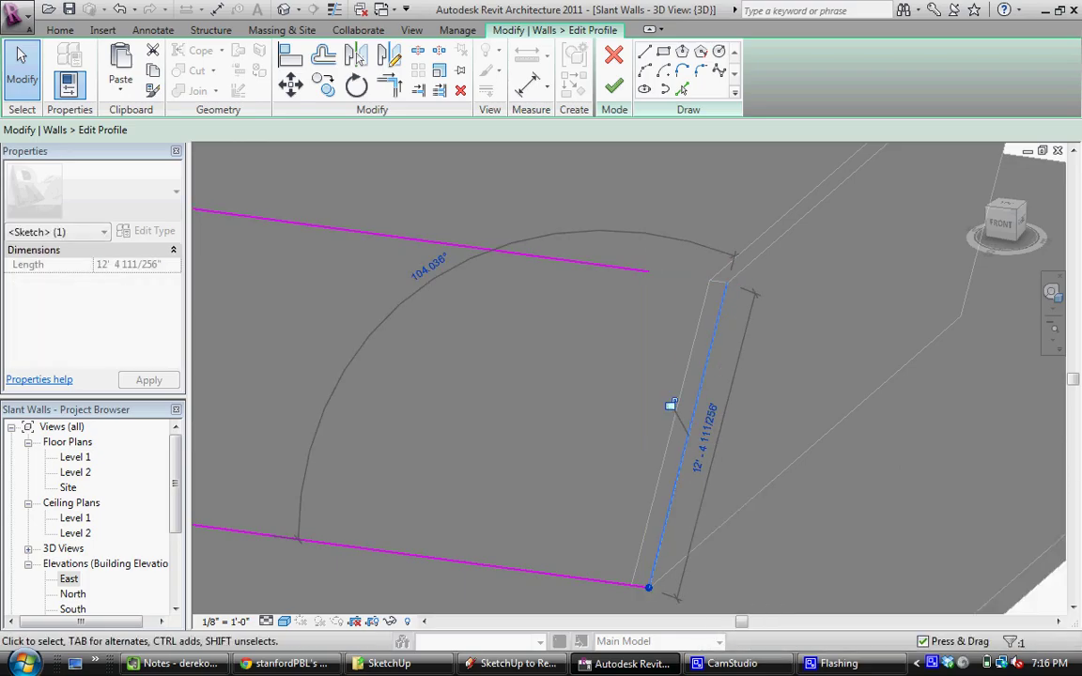
Extend the profile's top edge to 23' to meet the sloped edge's upper end and finish the profile.
{"action": "left_click", "coordinate": [639, 270]}
{"action": "mouse_move", "coordinate": [648, 270]}
{"action": "left_mouse_down"}
{"action": "mouse_move", "coordinate": [669, 249]}
{"action": "mouse_move", "coordinate": [726, 283]}
{"action": "left_mouse_up"}
{"action": "scroll", "coordinate": [721, 253], "scroll_direction": "down", "scroll_amount": 2}
{"action": "left_click", "coordinate": [613, 85]}
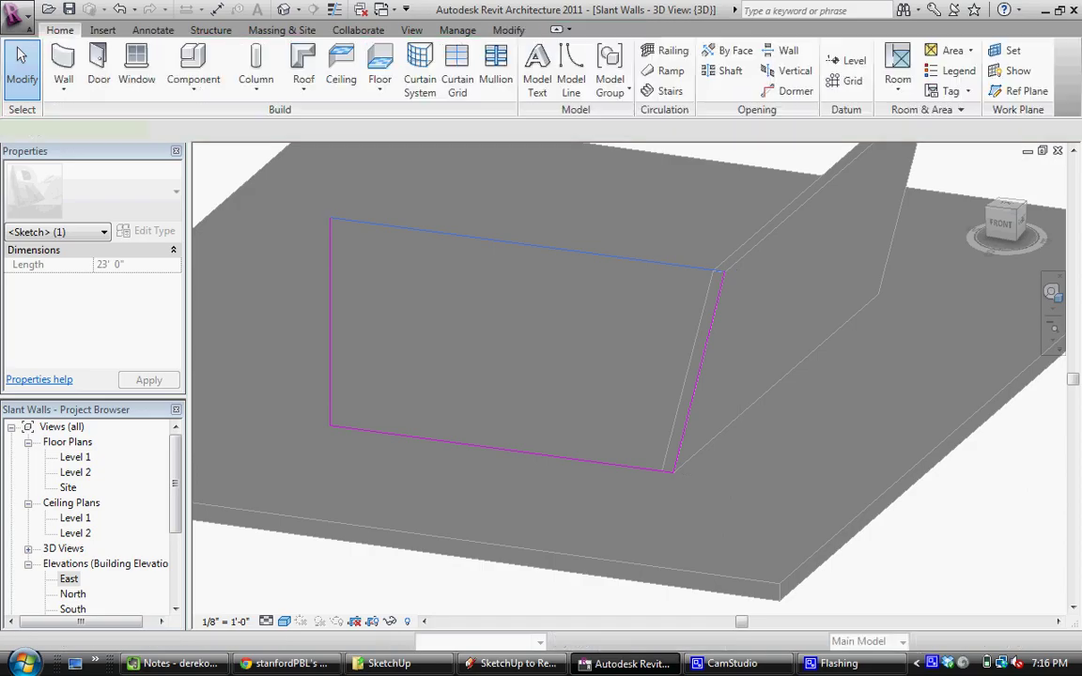
{"action": "key", "text": "Escape"}
Align the straight wall's south face with the end face of the slanted wall.
{"action": "scroll", "coordinate": [719, 277], "scroll_direction": "up", "scroll_amount": 4}
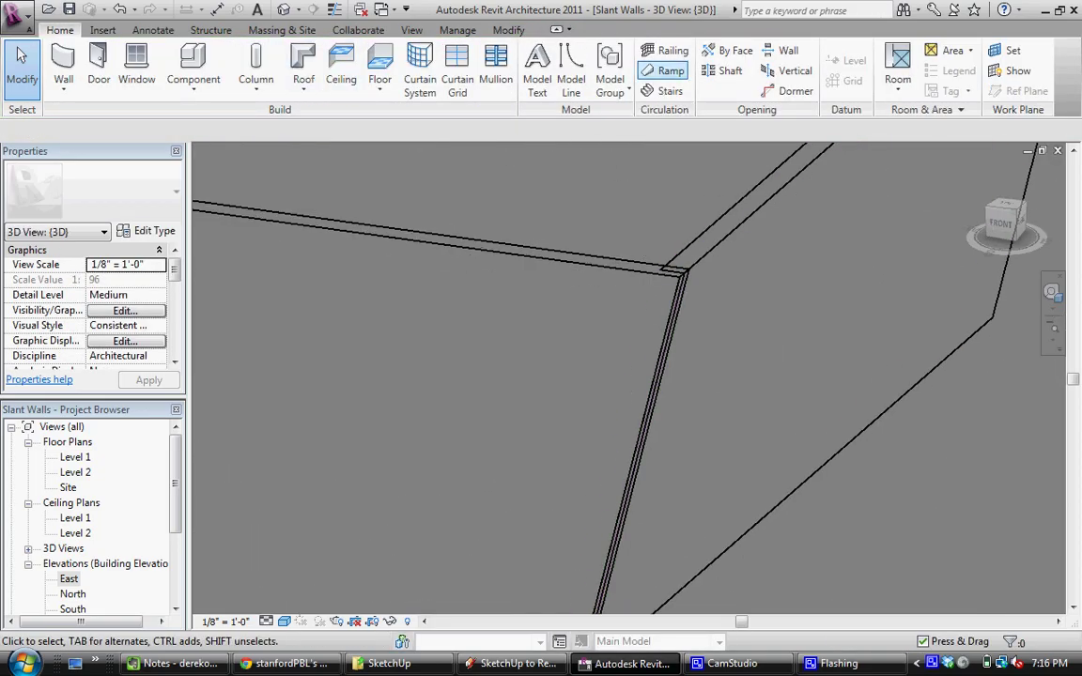
{"action": "left_click", "coordinate": [508, 29]}
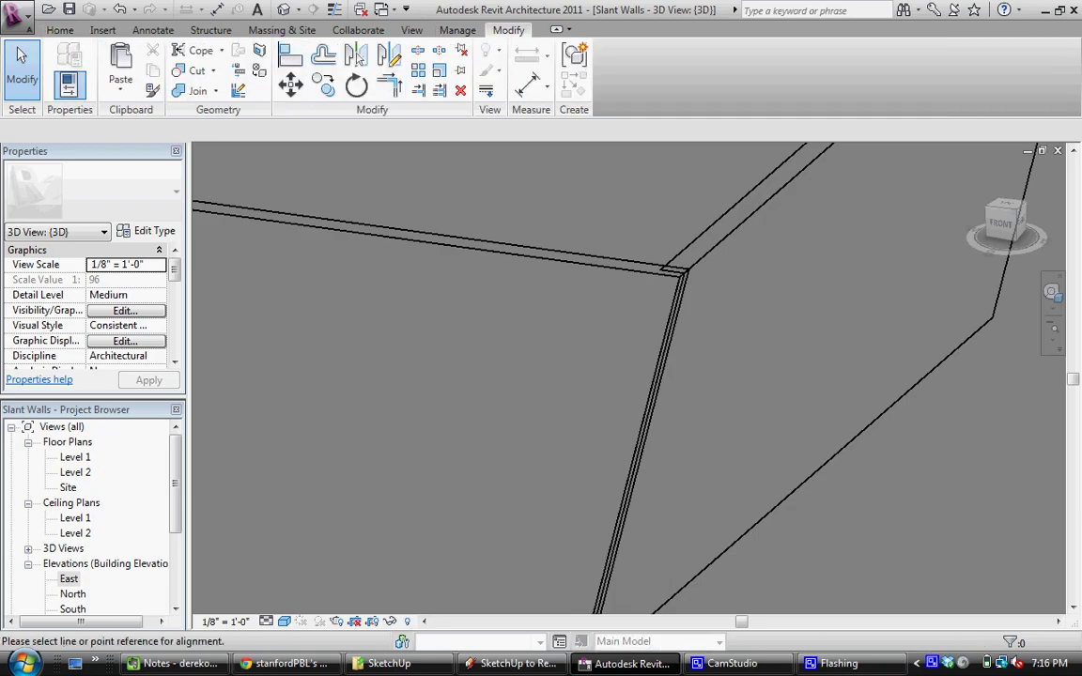
{"action": "left_click", "coordinate": [674, 272]}
{"action": "left_click", "coordinate": [671, 276]}
{"action": "scroll", "coordinate": [697, 237], "scroll_direction": "down", "scroll_amount": 2}
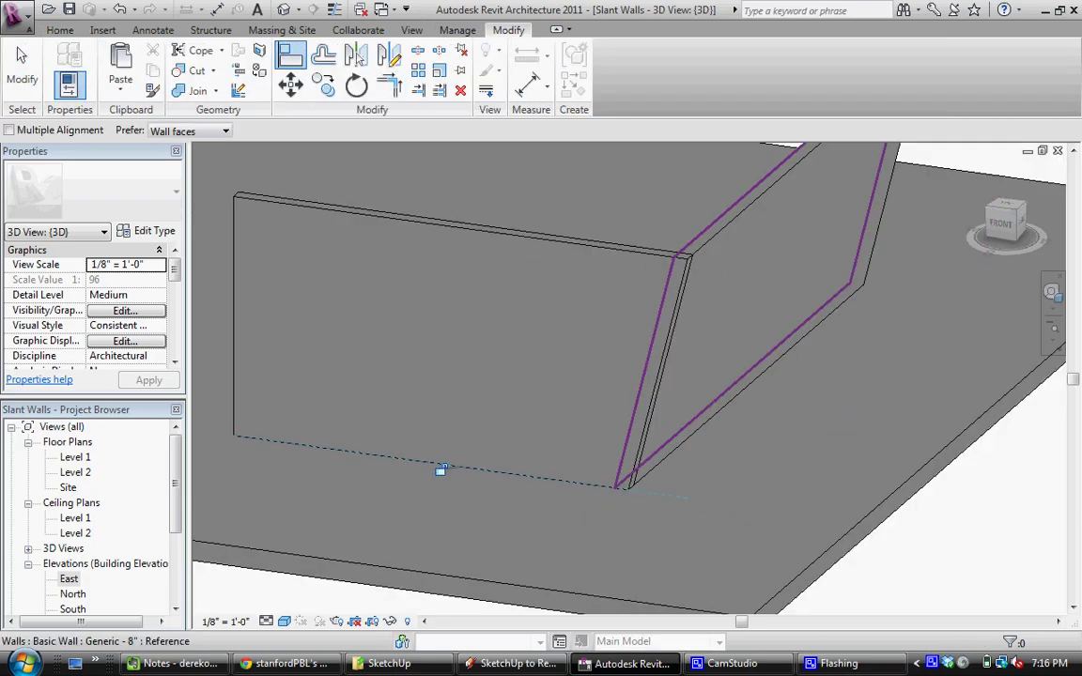
Join the geometry of the straight wall and the slanted wall at their shared corner.
{"action": "left_click", "coordinate": [440, 469]}
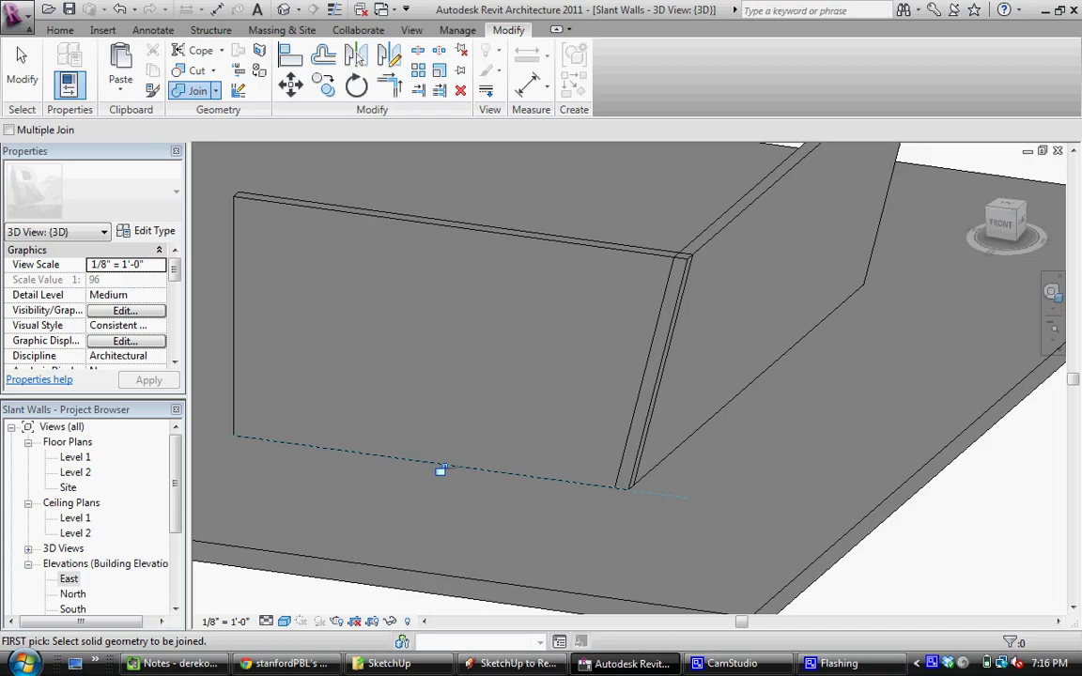
{"action": "left_click", "coordinate": [441, 470]}
{"action": "left_click", "coordinate": [684, 441]}
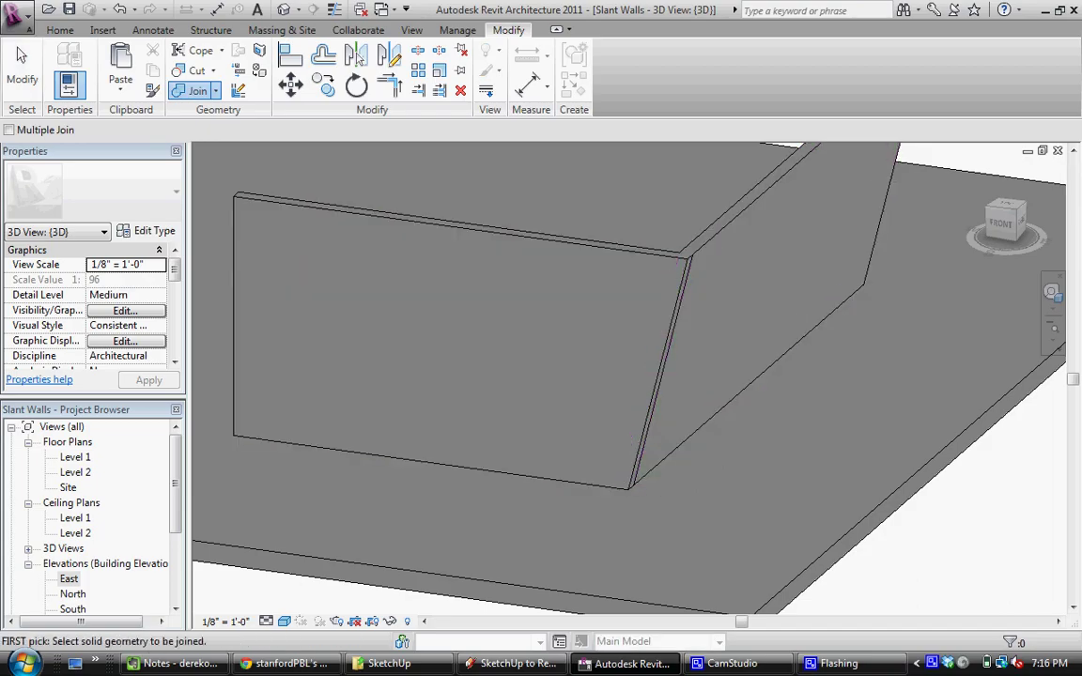
Examine the joined corner and both walls from several angles in the 3D view.
{"action": "mouse_move", "coordinate": [684, 440]}
{"action": "middle_mouse_down"}
{"action": "mouse_move", "coordinate": [673, 478]}
{"action": "mouse_move", "coordinate": [564, 418]}
{"action": "mouse_move", "coordinate": [488, 484]}
{"action": "mouse_move", "coordinate": [432, 479]}
{"action": "mouse_move", "coordinate": [596, 460]}
{"action": "mouse_move", "coordinate": [709, 371]}
{"action": "mouse_move", "coordinate": [625, 395]}
{"action": "mouse_move", "coordinate": [714, 508]}
{"action": "middle_mouse_up"}
{"action": "mouse_move", "coordinate": [758, 307]}
{"action": "middle_mouse_down", "text": "shift"}
{"action": "mouse_move", "coordinate": [770, 282]}
{"action": "mouse_move", "coordinate": [780, 310]}
{"action": "mouse_move", "coordinate": [761, 324]}
{"action": "mouse_move", "coordinate": [742, 301]}
{"action": "middle_mouse_up", "text": "shift"}
{"action": "scroll", "coordinate": [667, 336], "scroll_direction": "down", "scroll_amount": 2}
{"action": "middle_click_drag", "start_coordinate": [667, 337], "coordinate": [588, 397]}
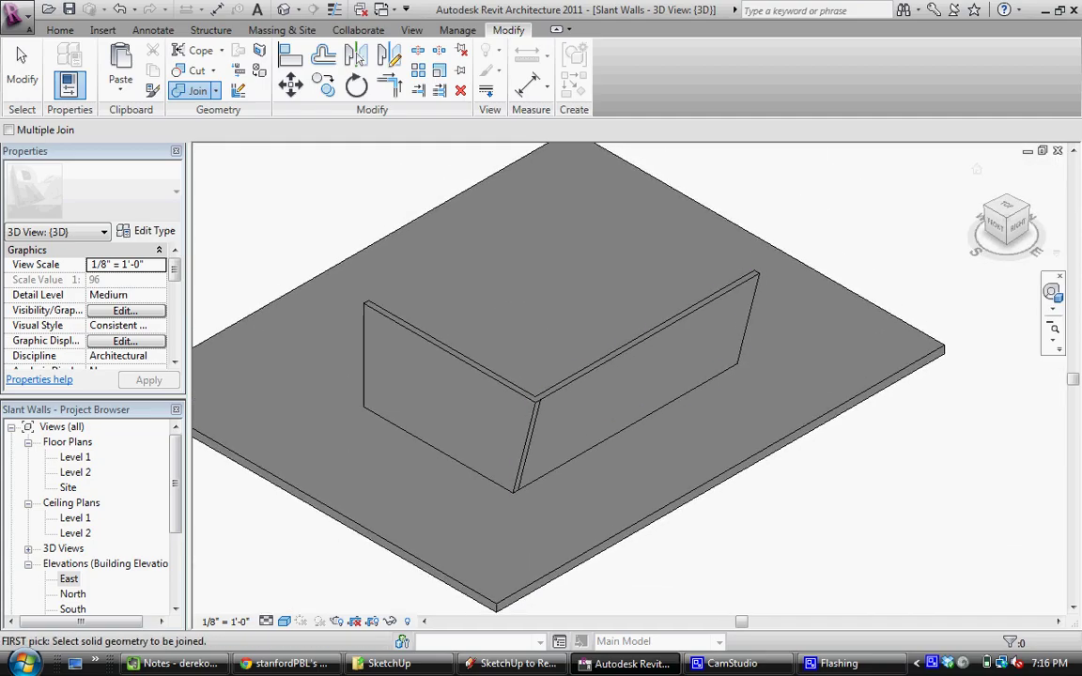
{"action": "left_click_drag", "start_coordinate": [1019, 225], "coordinate": [1004, 217]}
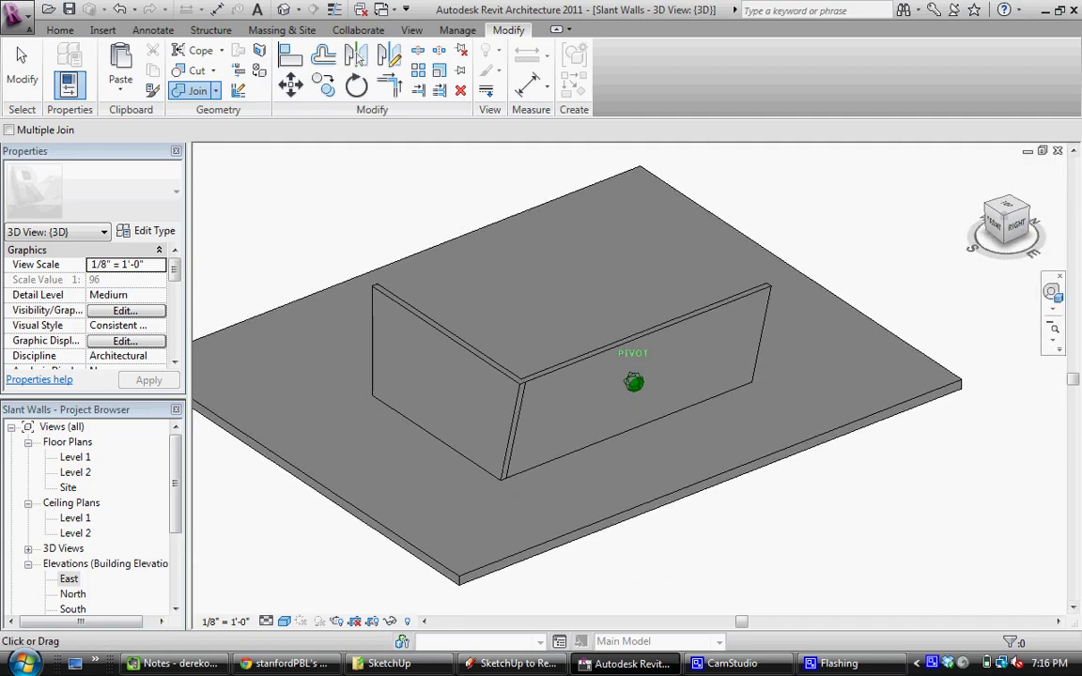
{"action": "left_click", "coordinate": [282, 29]}
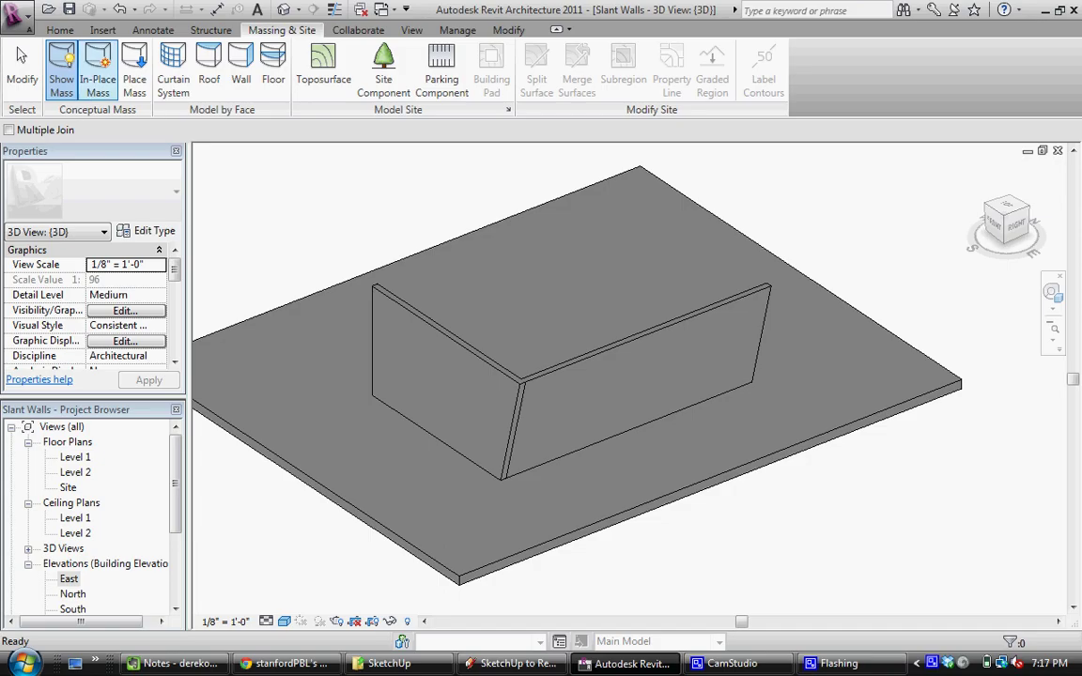
{"action": "middle_click_drag", "start_coordinate": [566, 343], "coordinate": [634, 343]}
{"action": "scroll", "coordinate": [523, 293], "scroll_direction": "up", "scroll_amount": 2}
{"action": "scroll", "coordinate": [595, 339], "scroll_direction": "down", "scroll_amount": 2}
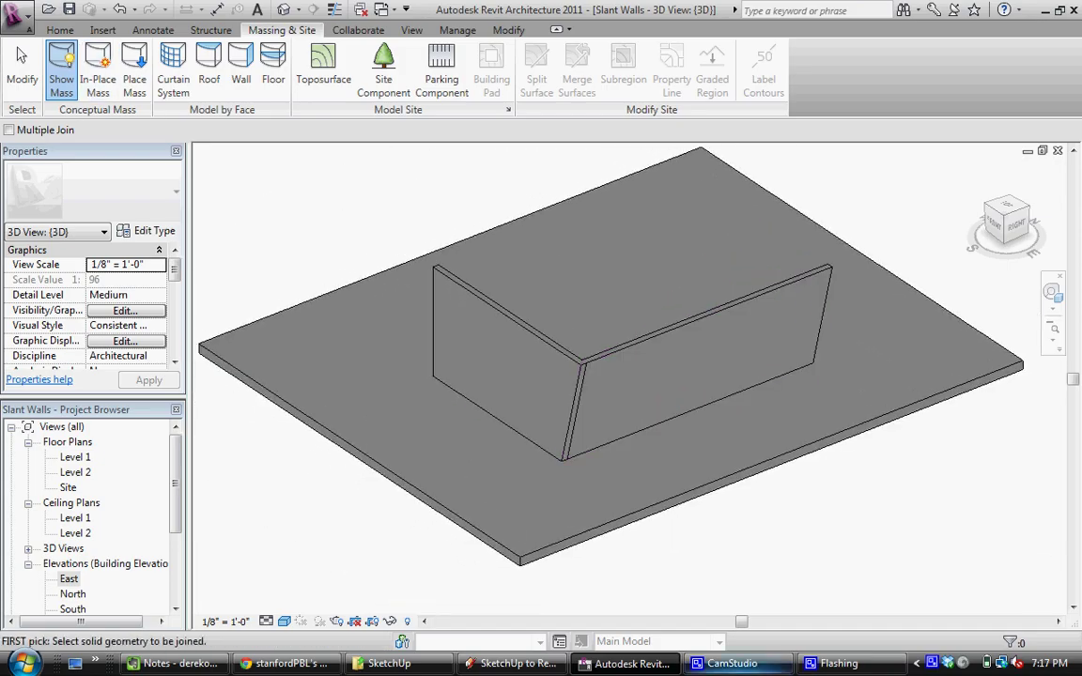
{"action": "left_click", "coordinate": [736, 664]}
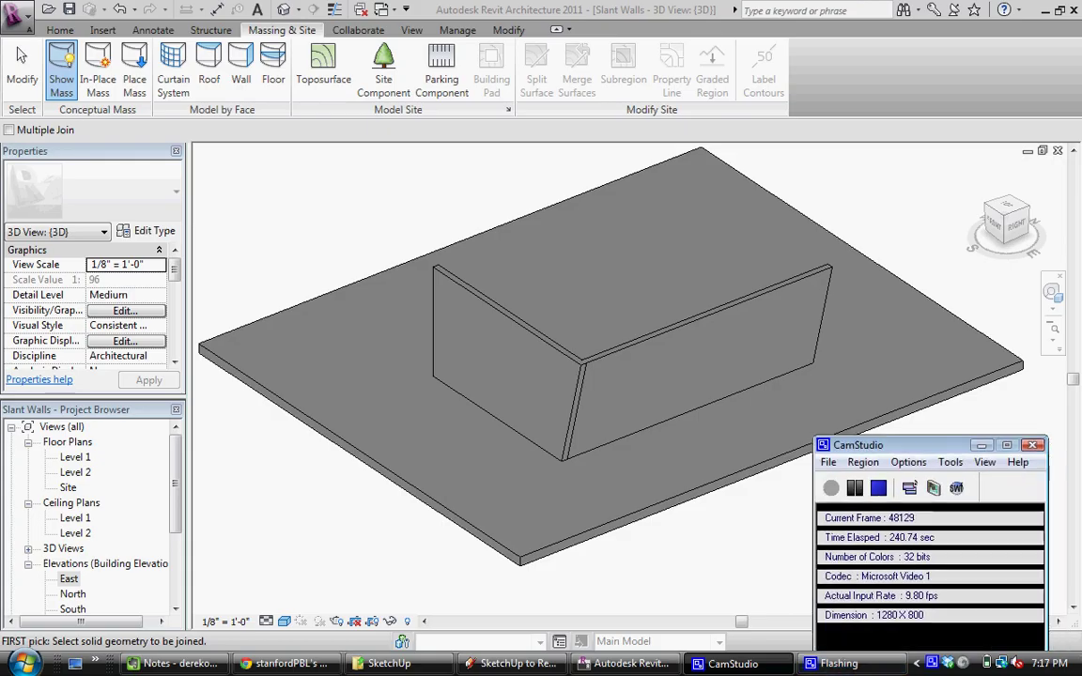